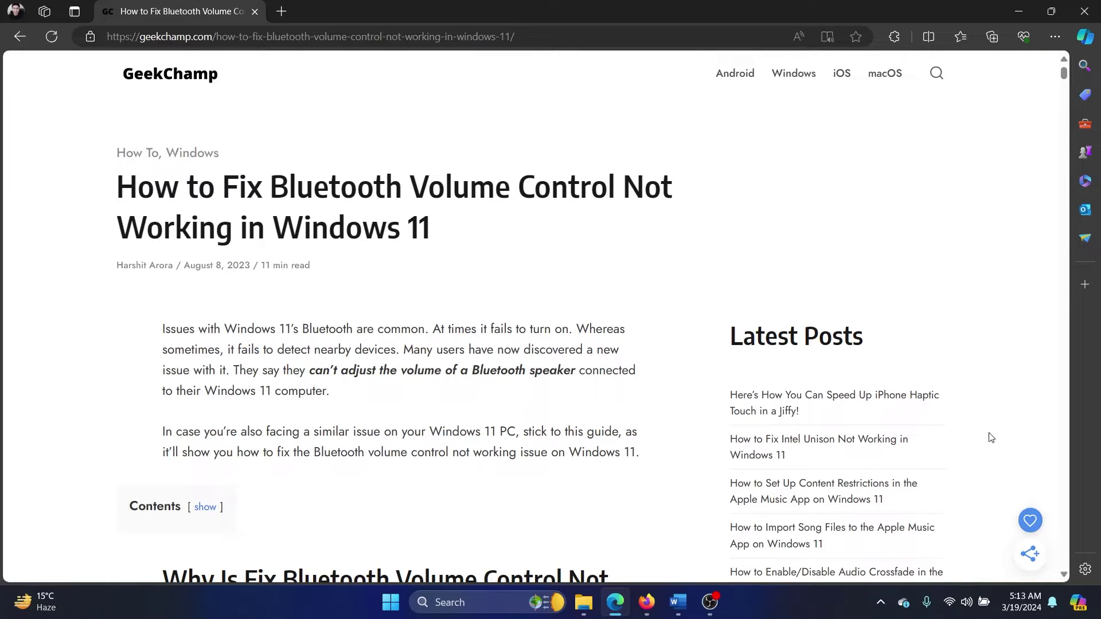
# Step: Open the volume mixer from the taskbar sound options, then close it
pyautogui.rightClick(967, 605)
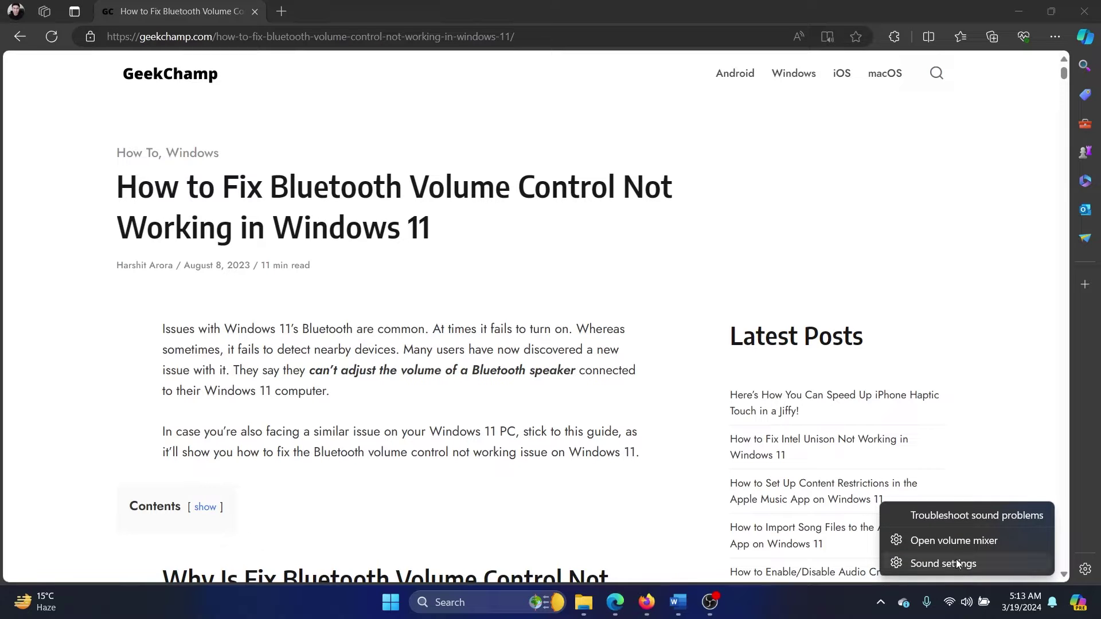
pyautogui.click(956, 542)
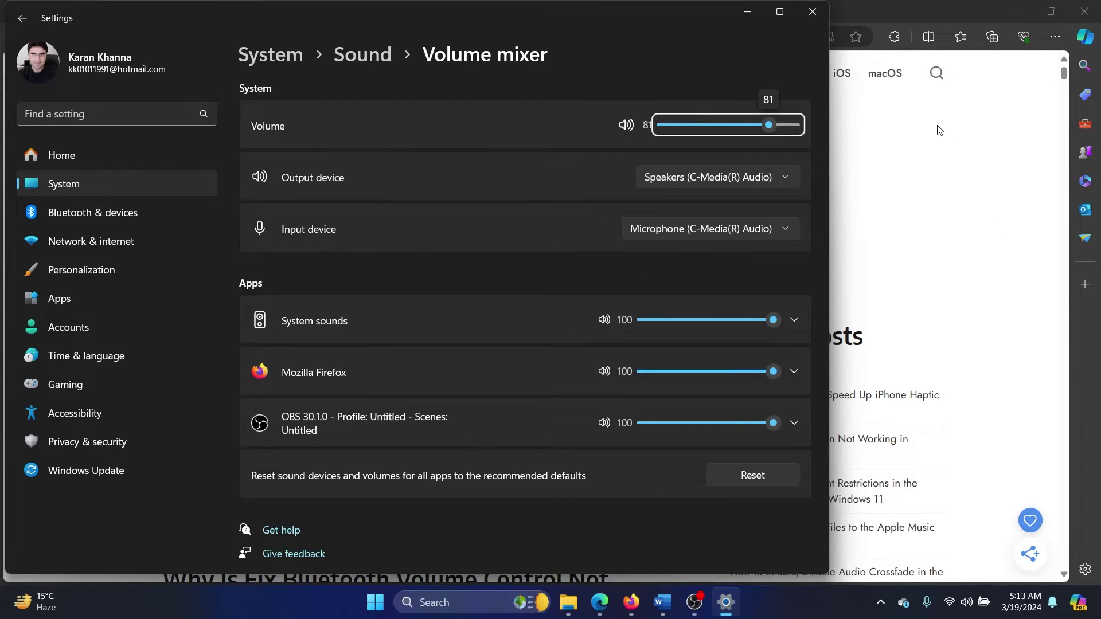
pyautogui.click(810, 13)
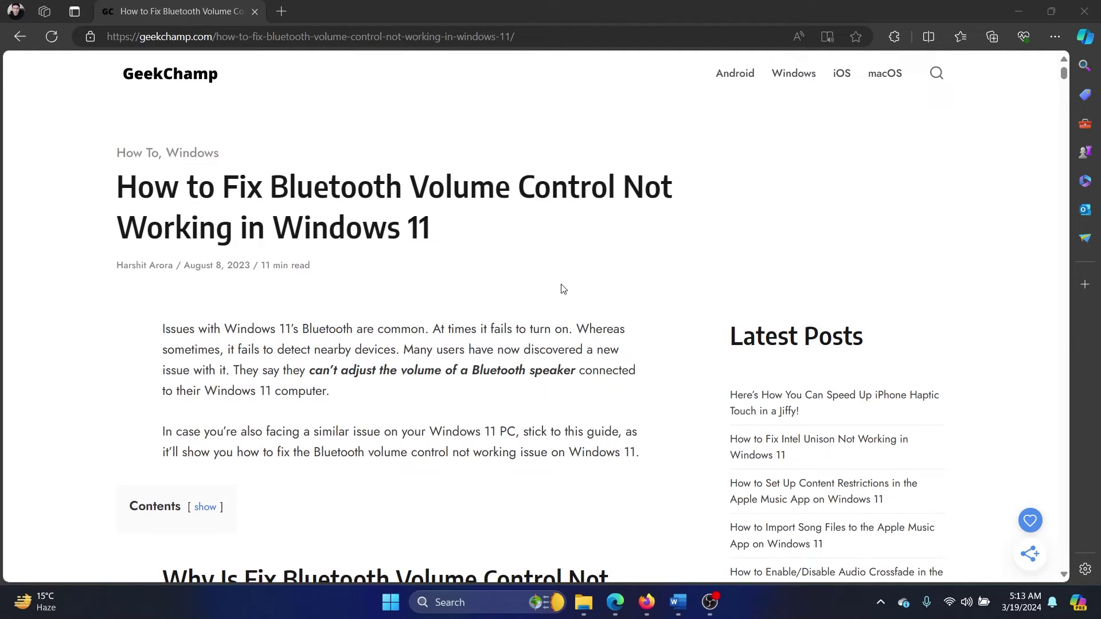
pyautogui.scroll(-8, 533, 400)
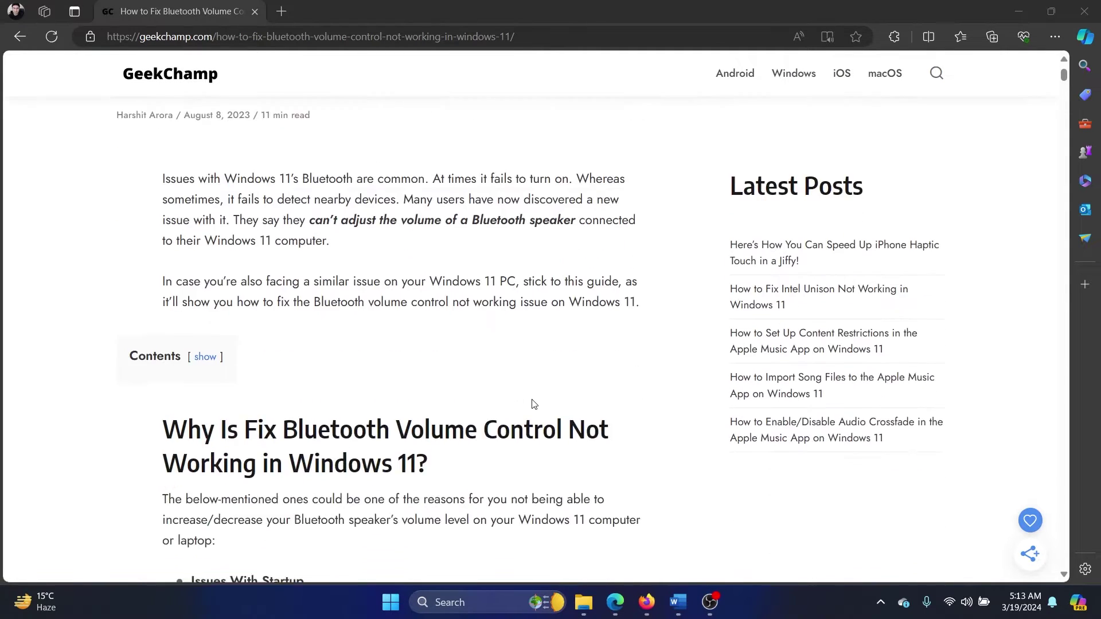
pyautogui.scroll(1, 533, 404)
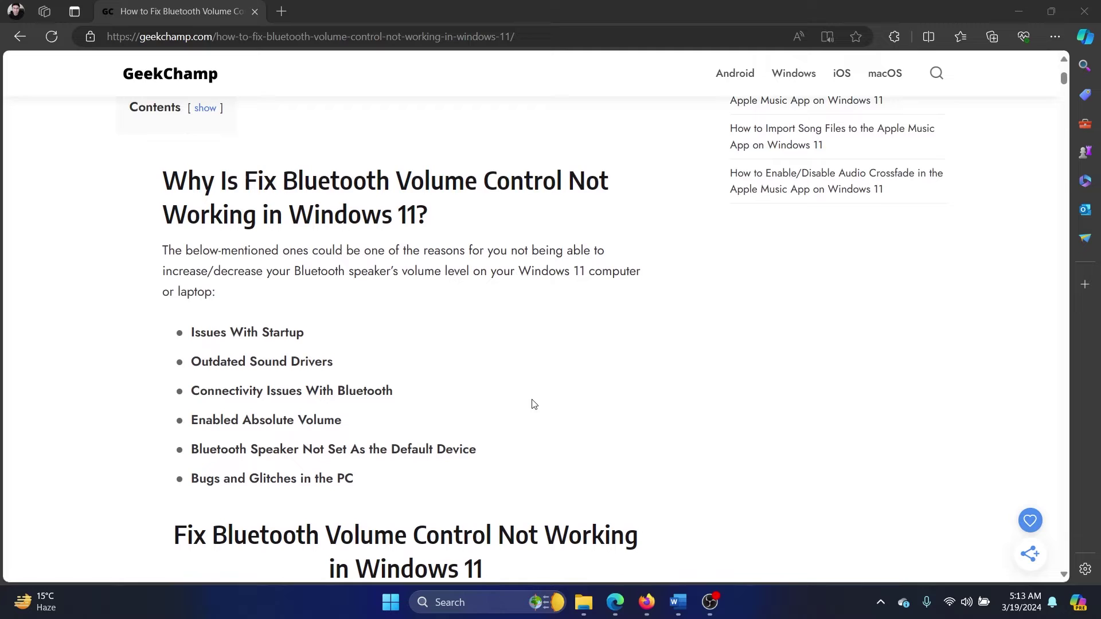
# Step: Open the quick settings panel and dismiss it again
pyautogui.click(966, 602)
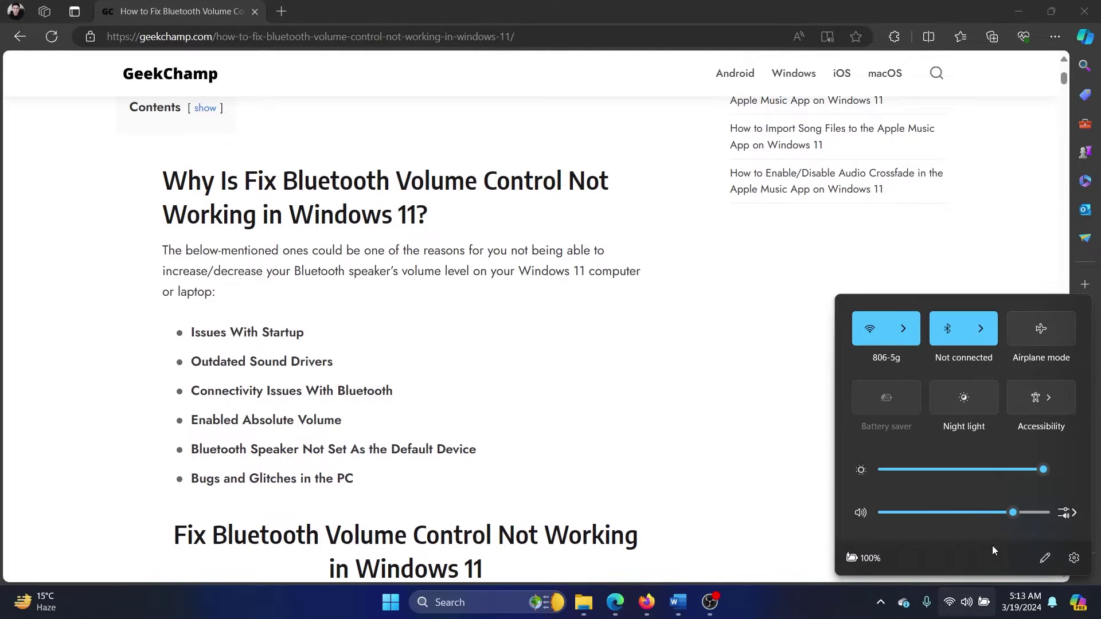
pyautogui.click(642, 469)
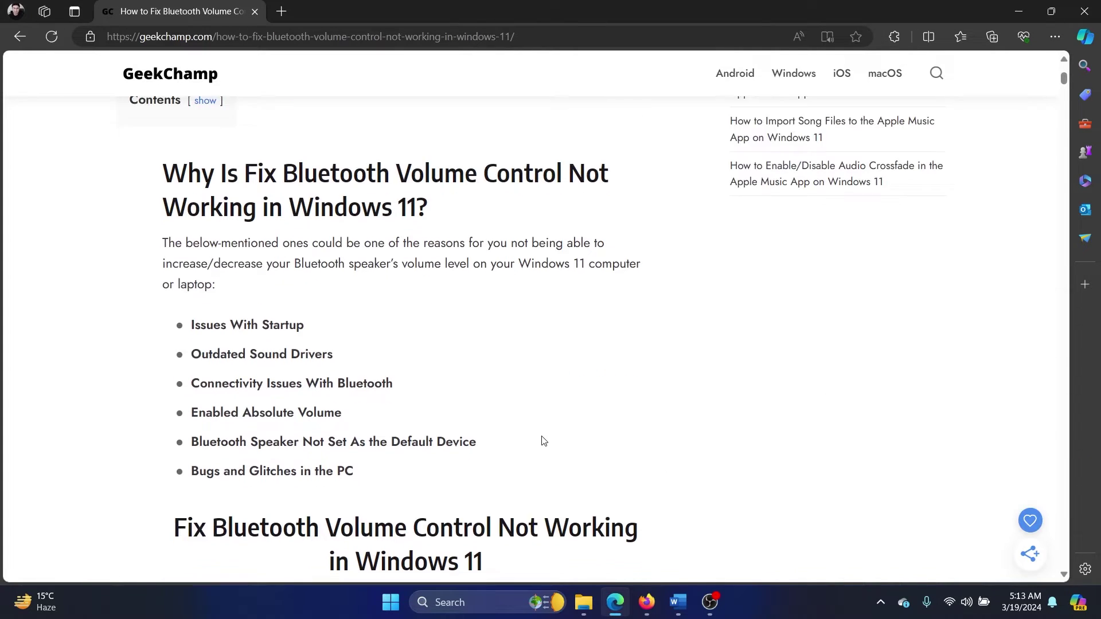
pyautogui.scroll(-7, 543, 440)
pyautogui.scroll(9, 543, 440)
pyautogui.scroll(4, 630, 516)
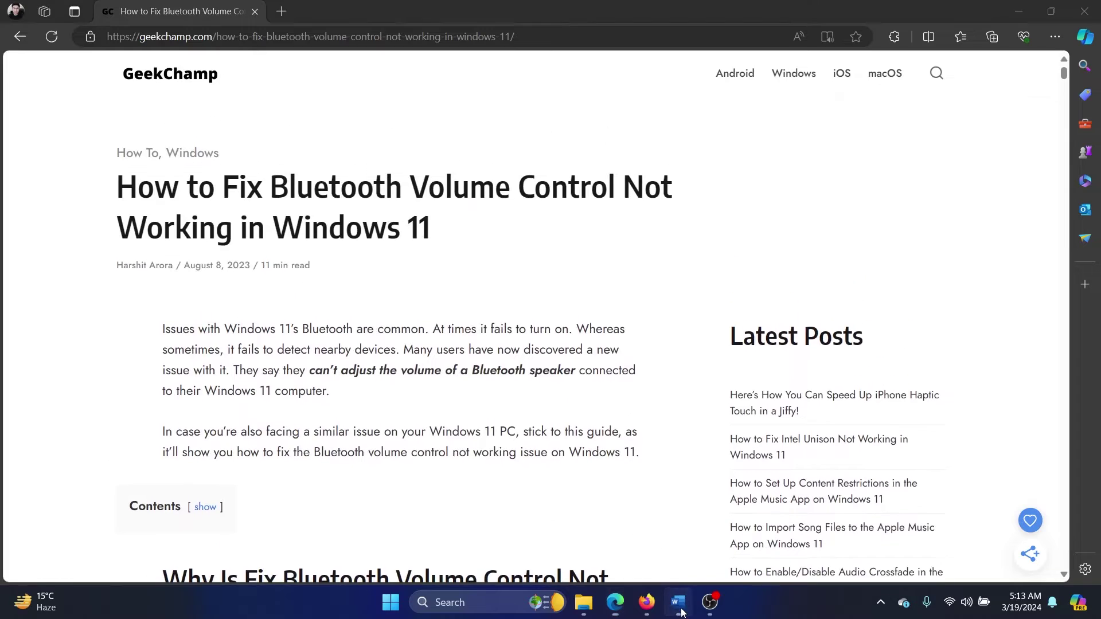
# Step: Bring Word's fix list forward and highlight the 'Run the Bluetooth Troubleshooter' step
pyautogui.click(678, 602)
pyautogui.moveTo(383, 216); pyautogui.dragTo(573, 217)
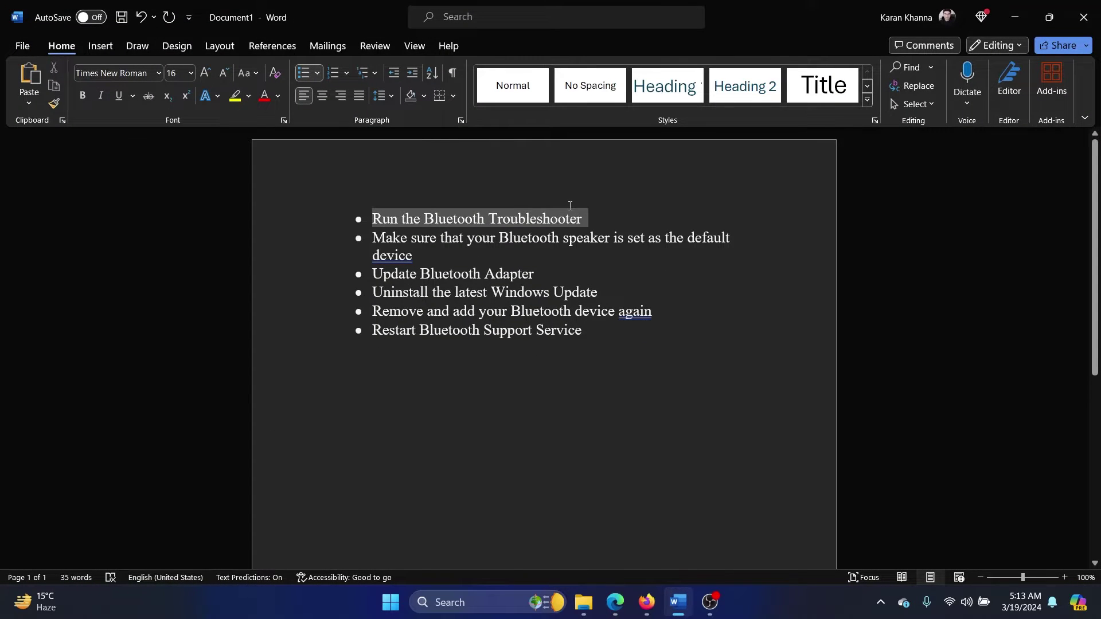
pyautogui.click(535, 274)
# Step: Open Settings and go to System > Troubleshoot > Other troubleshooters
pyautogui.rightClick(391, 602)
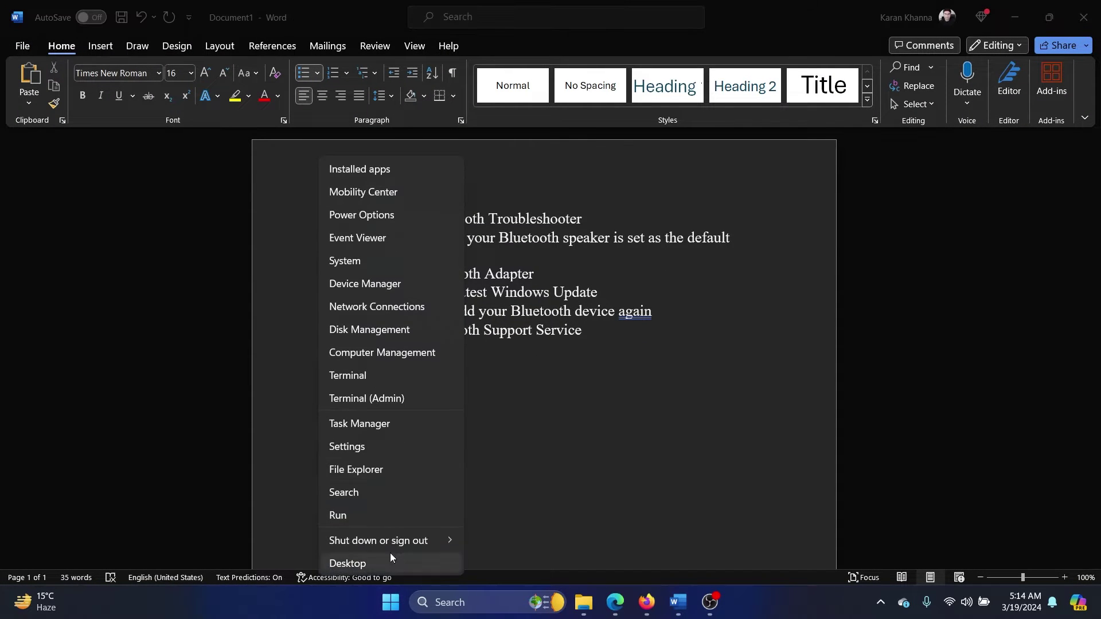
pyautogui.click(370, 449)
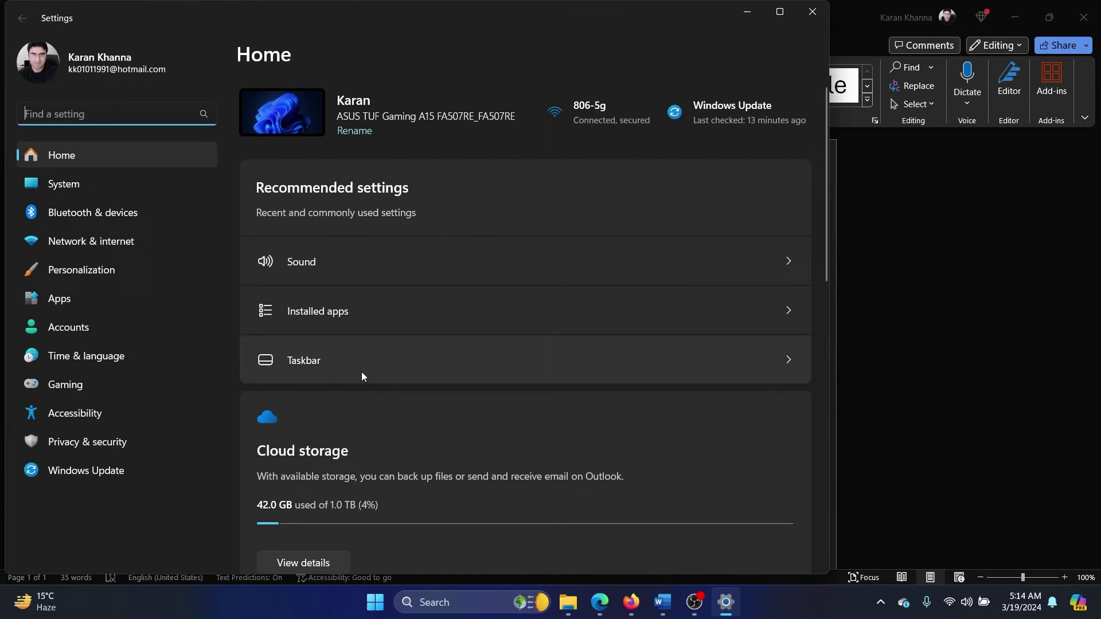
pyautogui.click(135, 192)
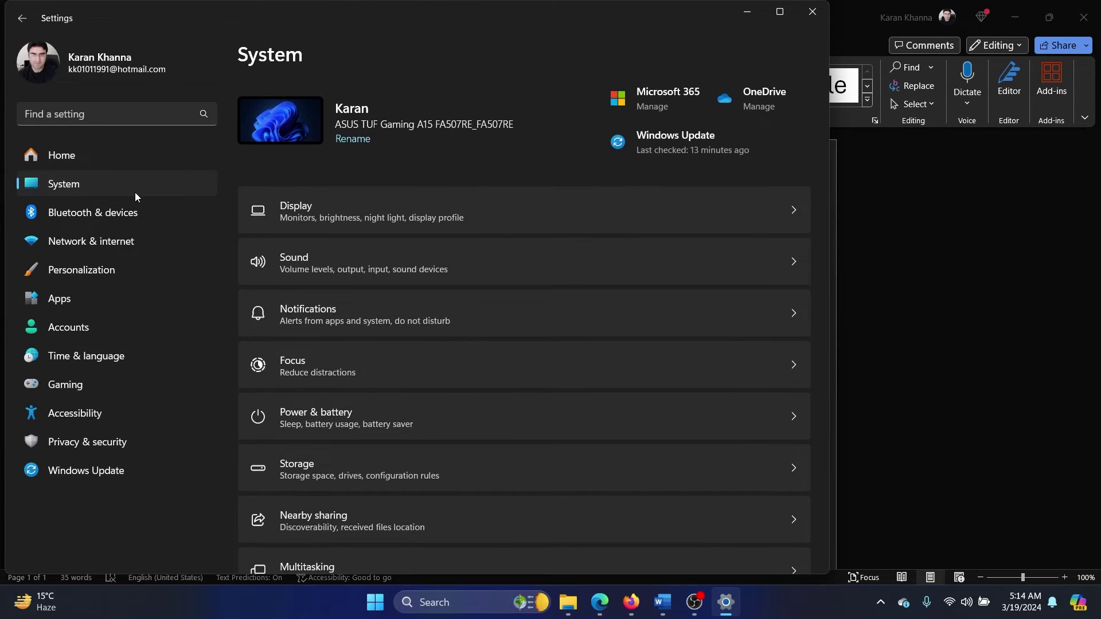
pyautogui.scroll(-8, 424, 259)
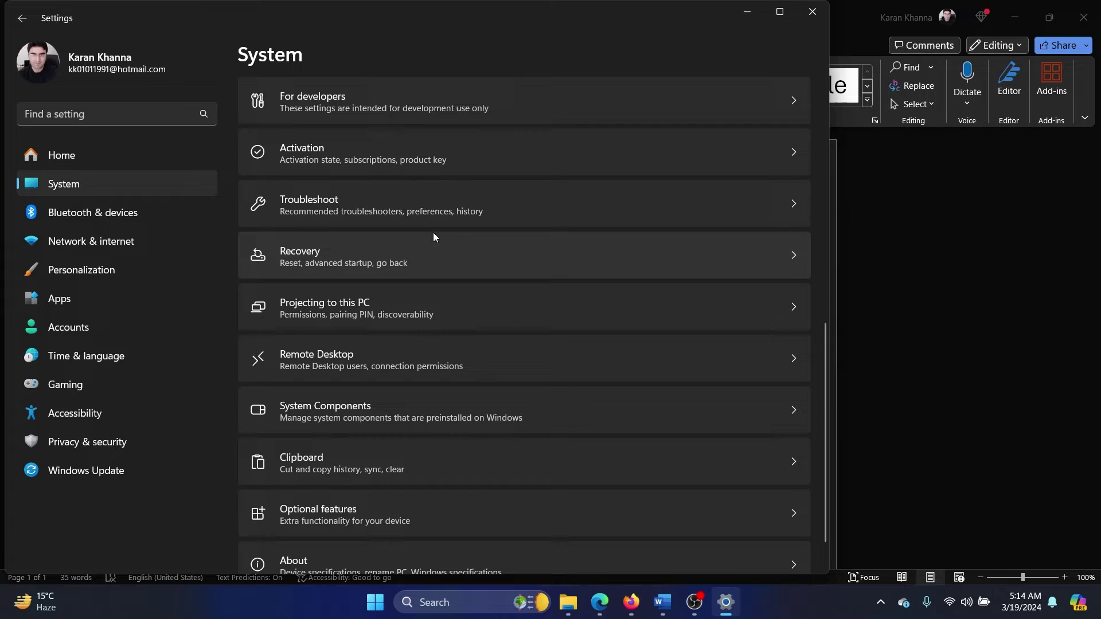
pyautogui.click(435, 217)
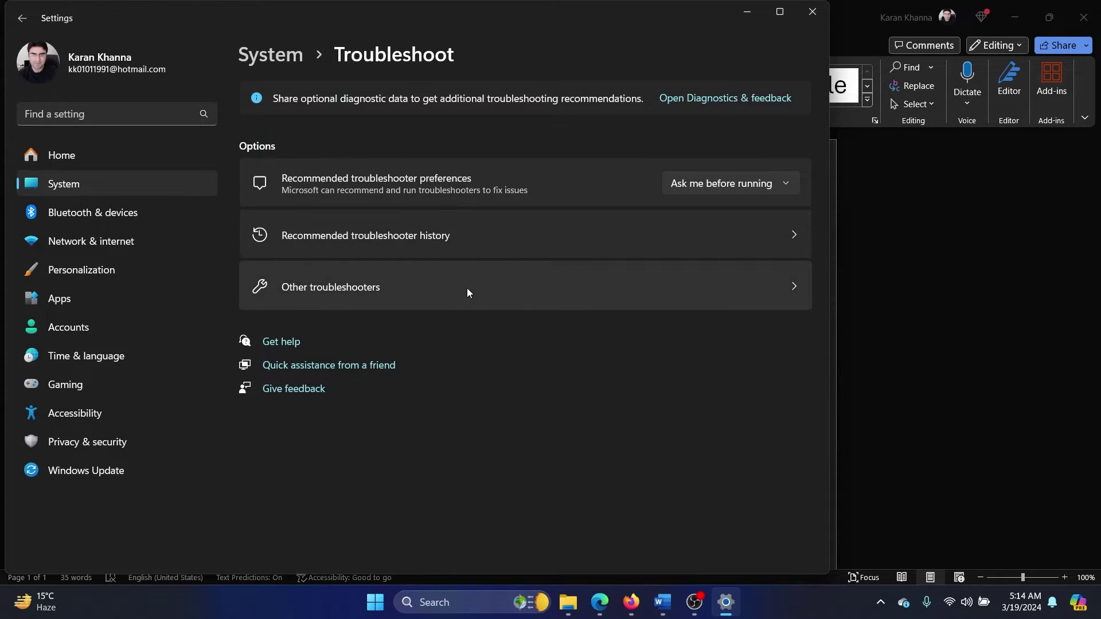
pyautogui.click(467, 293)
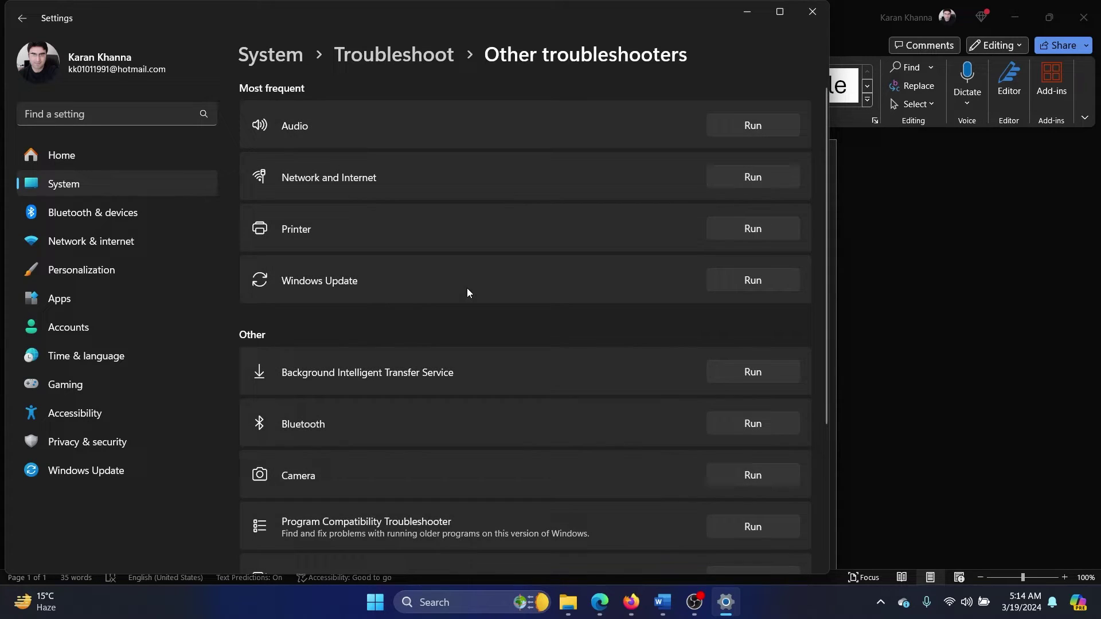
# Step: Run the Bluetooth troubleshooter, then close it and Settings
pyautogui.scroll(-3, 466, 292)
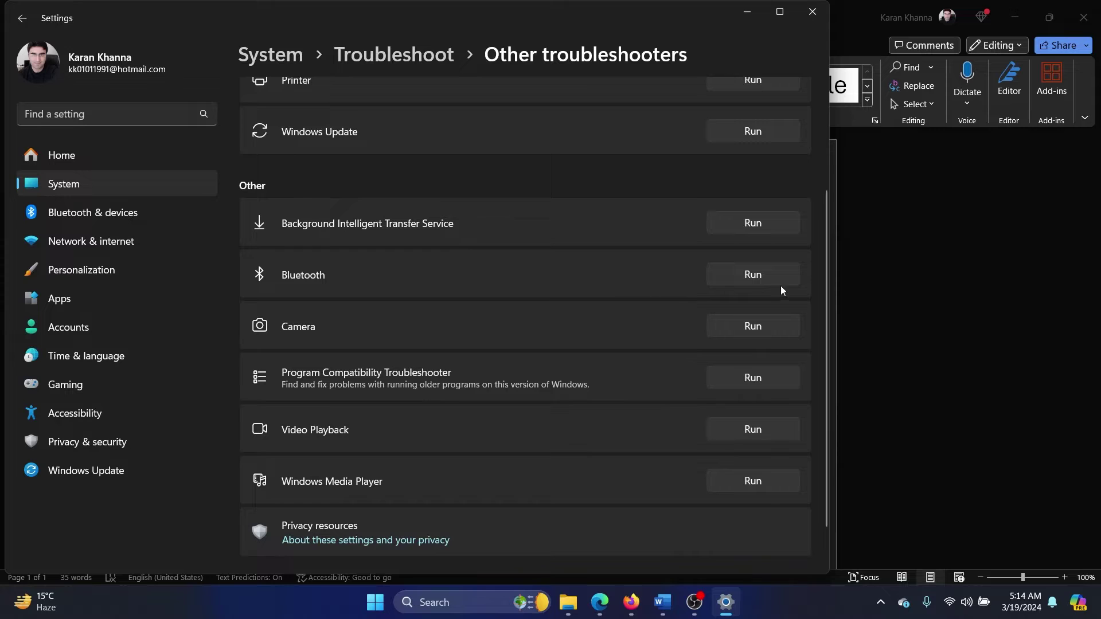
pyautogui.click(769, 276)
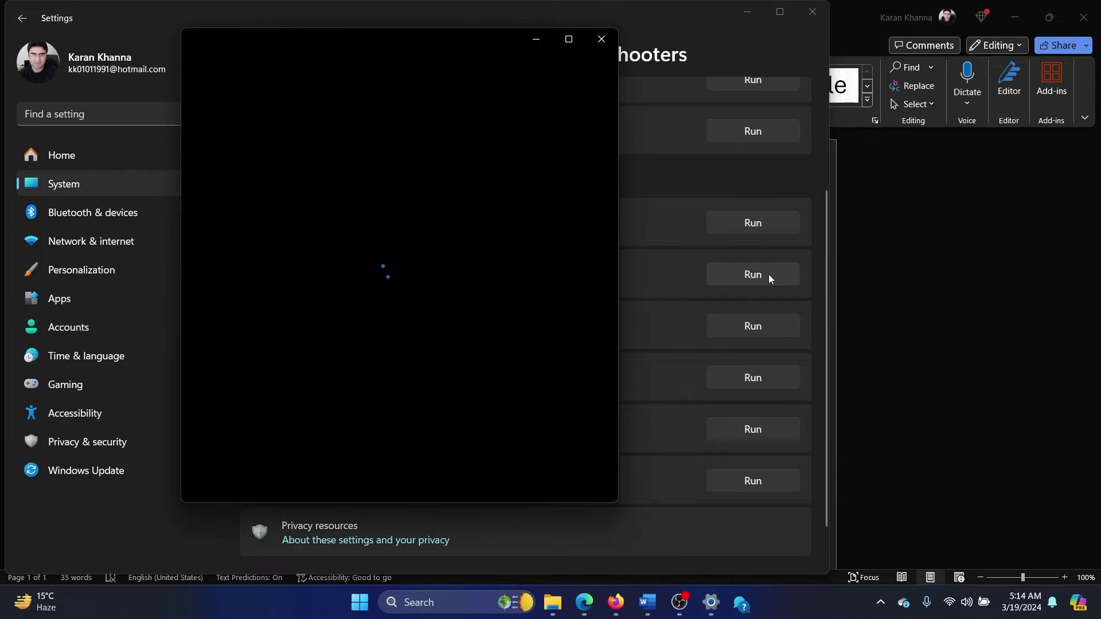
pyautogui.click(600, 38)
pyautogui.click(812, 11)
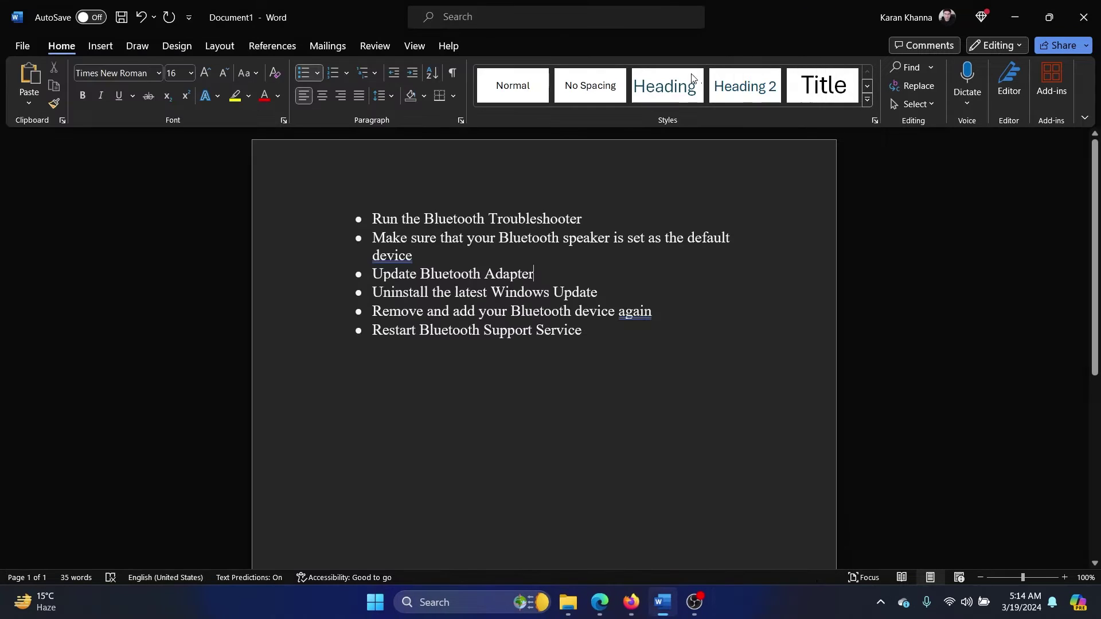
pyautogui.doubleClick(392, 248)
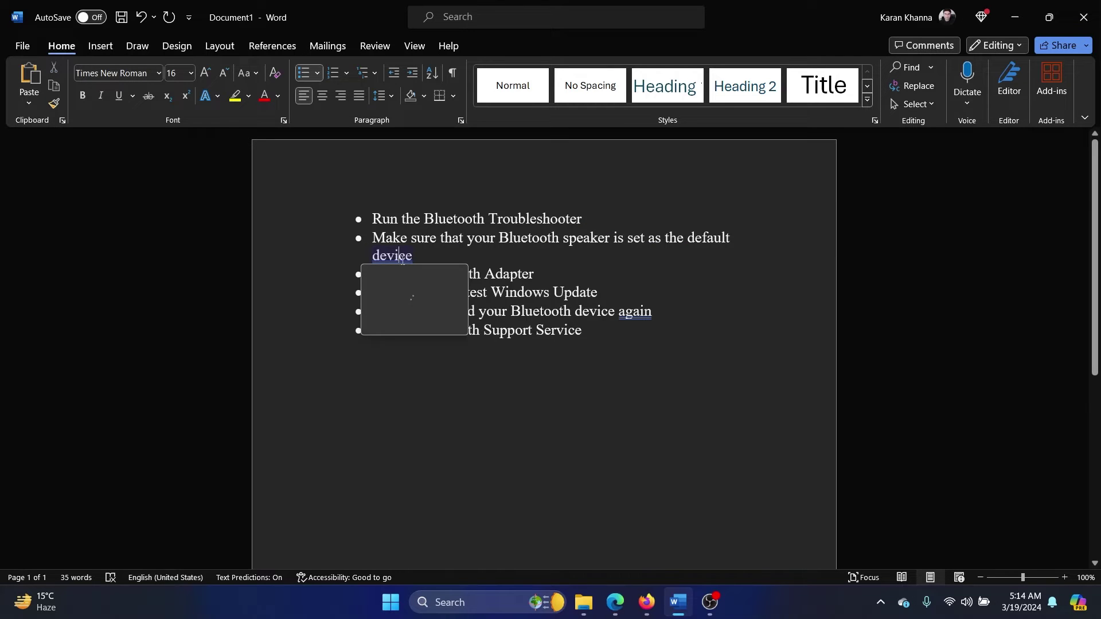
pyautogui.rightClick(967, 603)
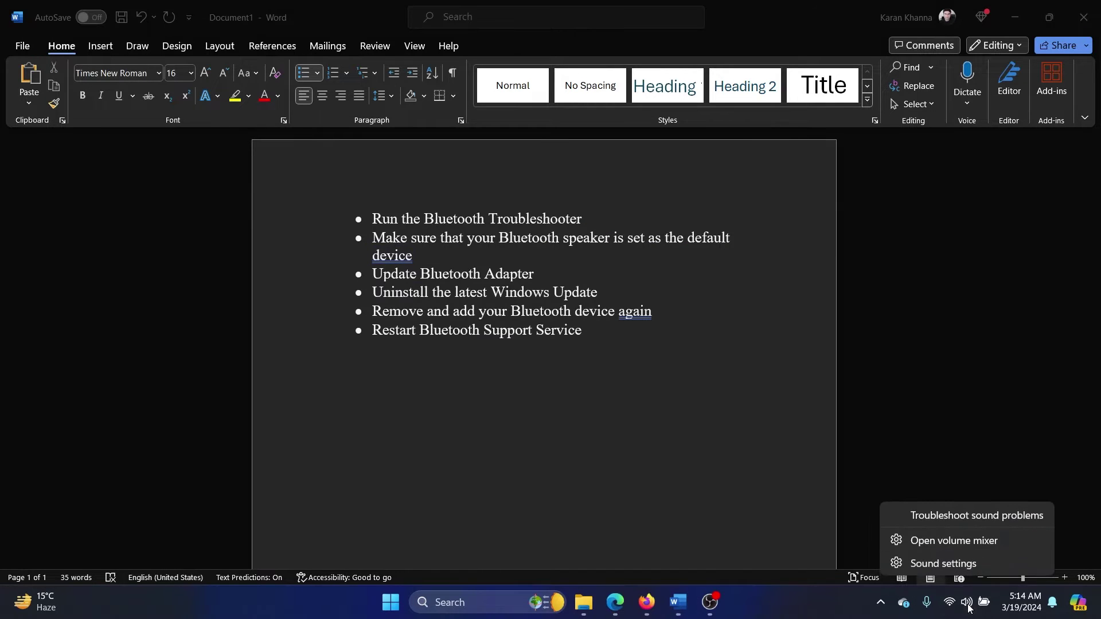
pyautogui.click(961, 563)
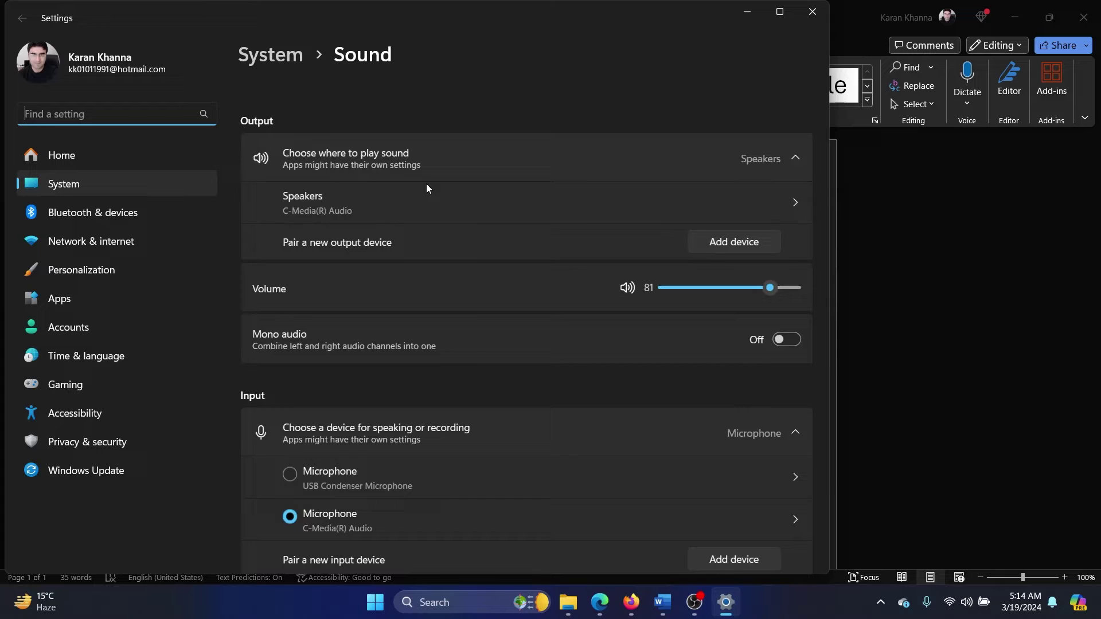
pyautogui.scroll(-8, 434, 341)
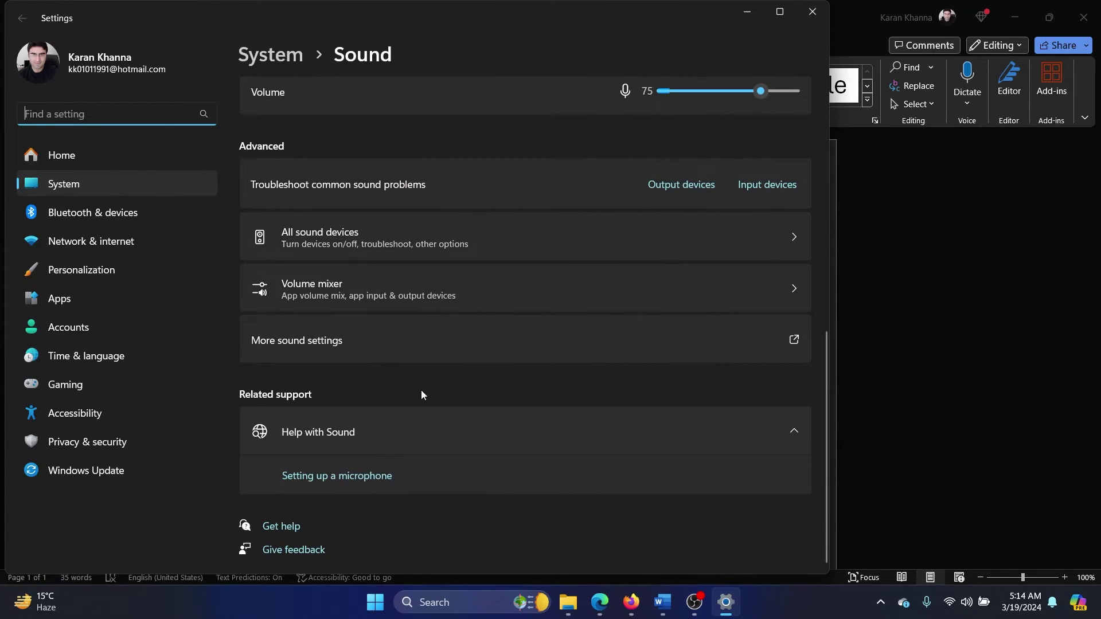
pyautogui.click(400, 341)
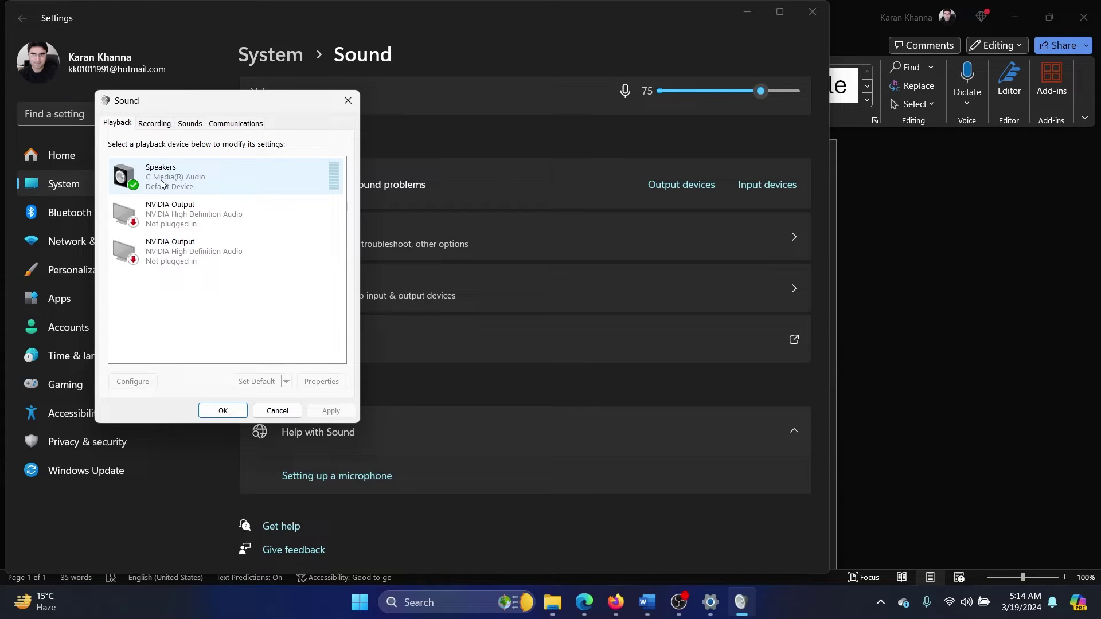
pyautogui.rightClick(177, 175)
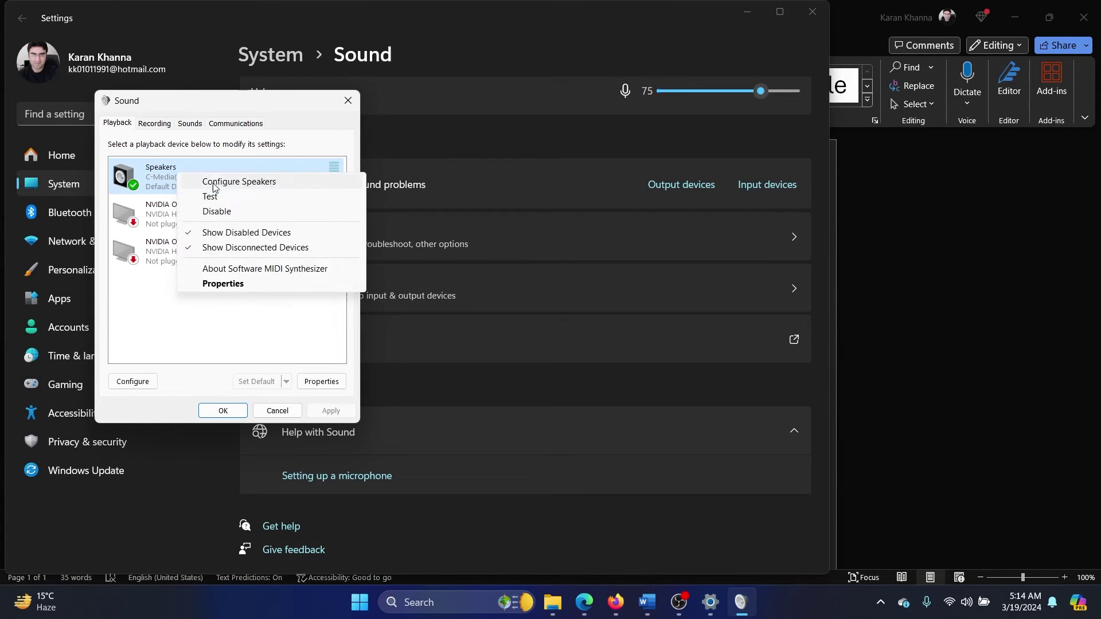
pyautogui.rightClick(156, 216)
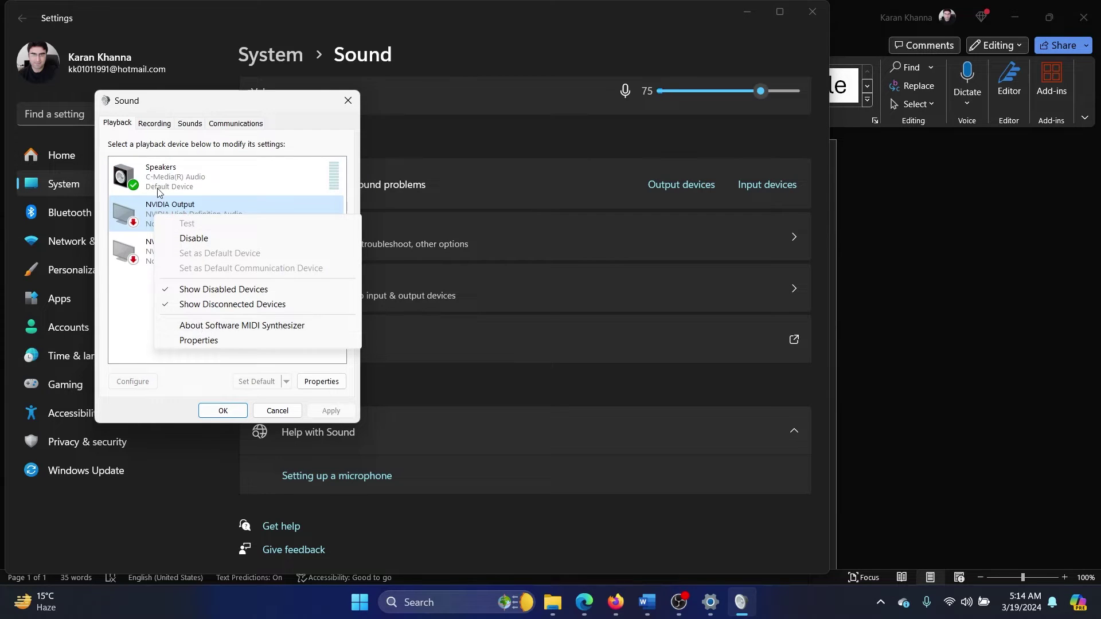
pyautogui.rightClick(169, 175)
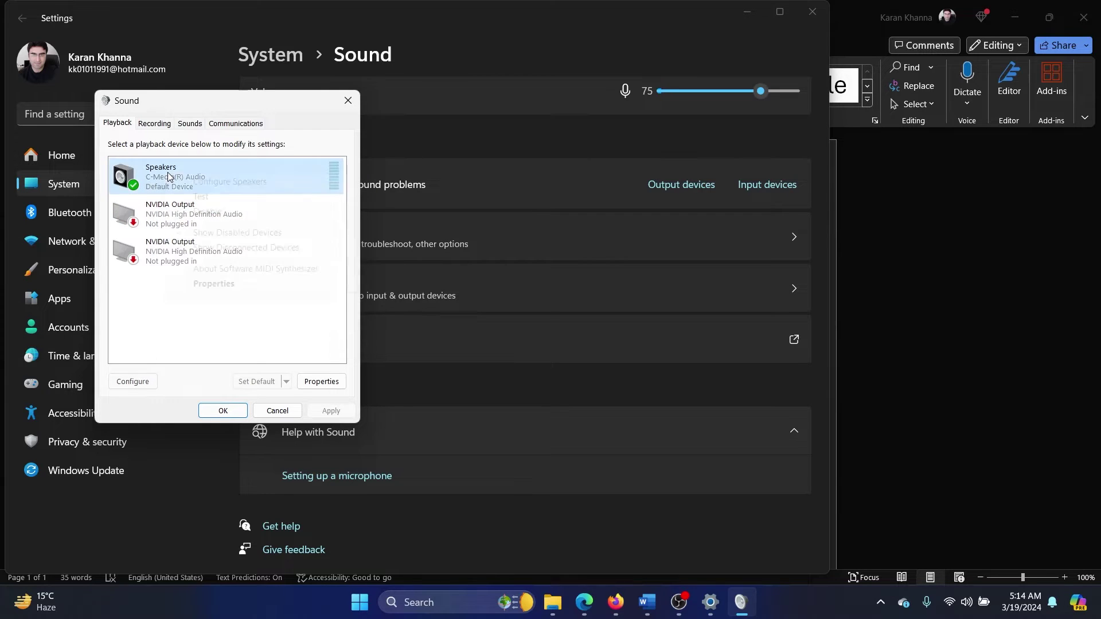
pyautogui.click(348, 101)
# Step: Highlight the 'Update Bluetooth Adapter' step in Word and open Device Manager via search
pyautogui.click(812, 11)
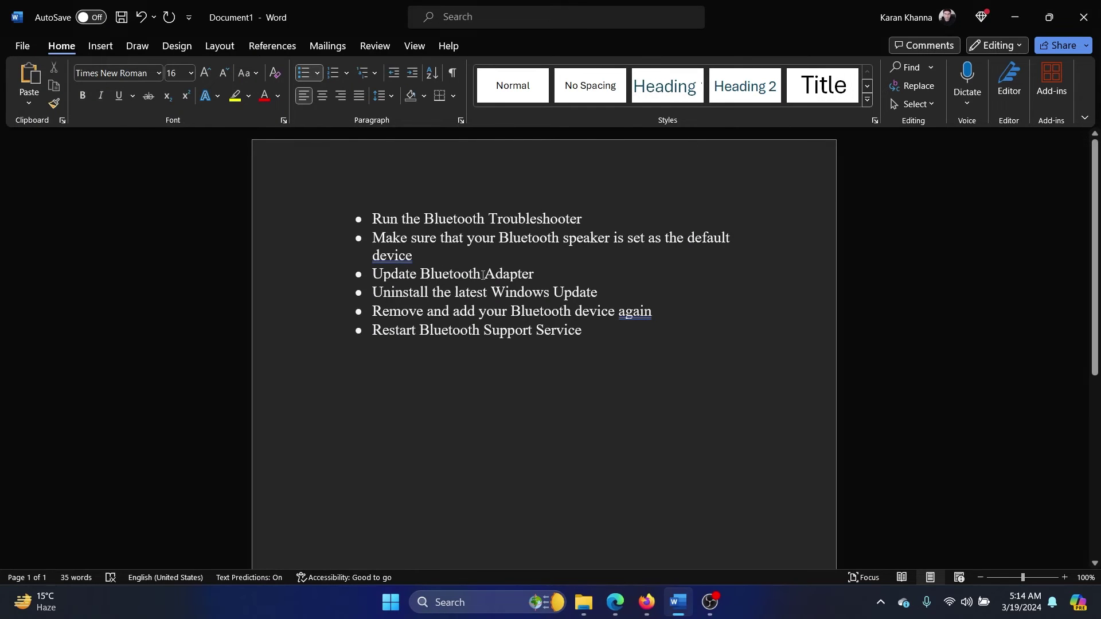
pyautogui.moveTo(386, 273); pyautogui.dragTo(539, 274)
pyautogui.click(482, 605)
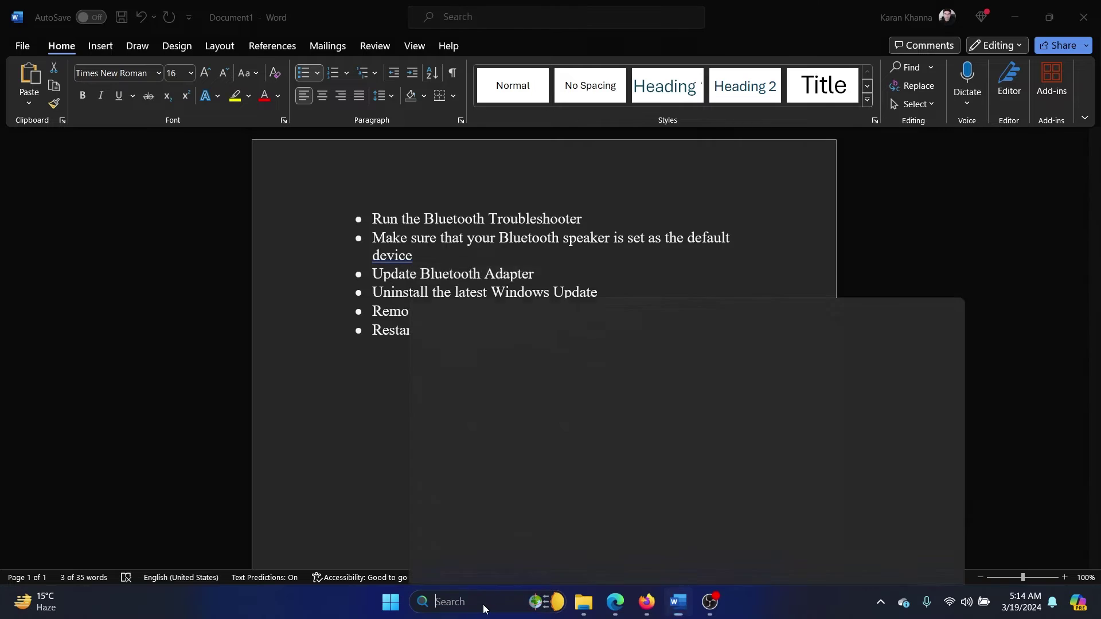
pyautogui.write('device Manager')
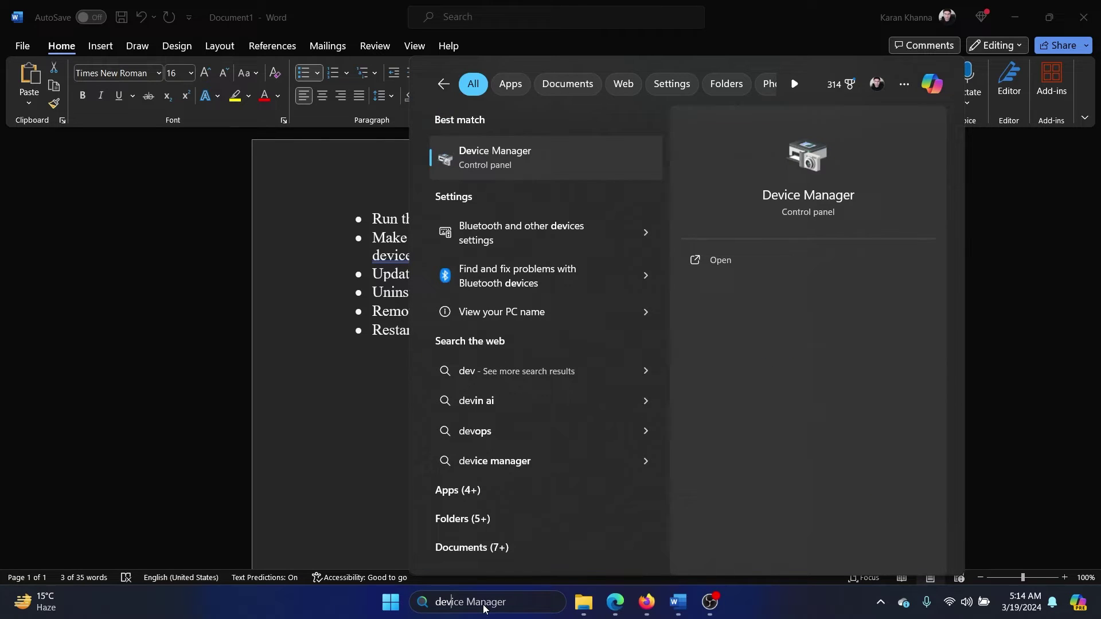
pyautogui.click(514, 163)
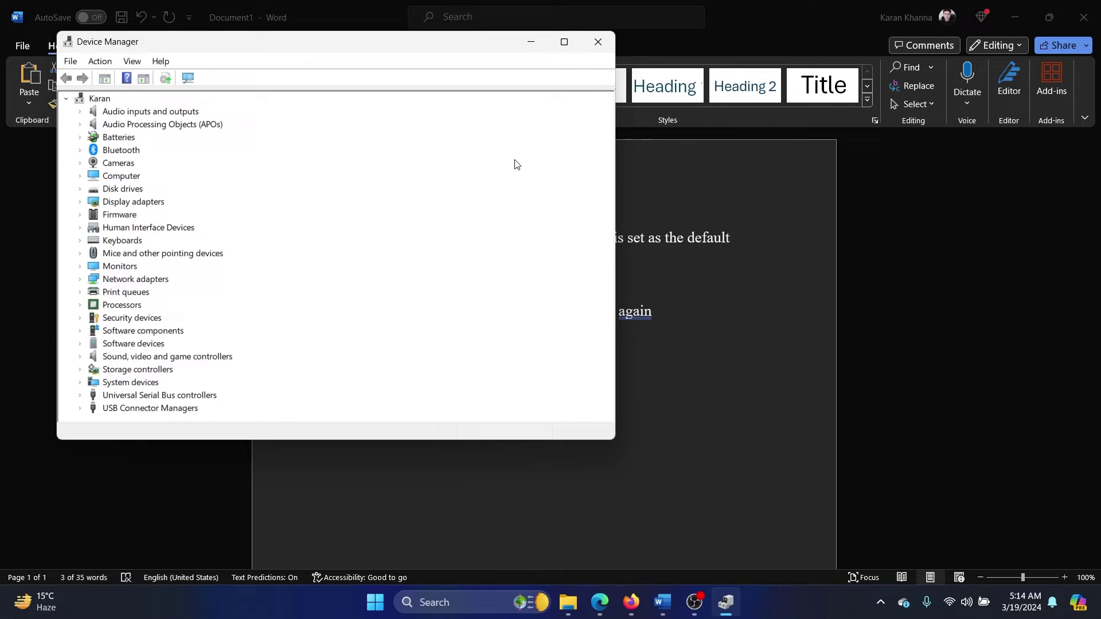
# Step: Search automatically for drivers for the RFCOMM Protocol TDI device and MediaTek Bluetooth Adapter
pyautogui.click(80, 150)
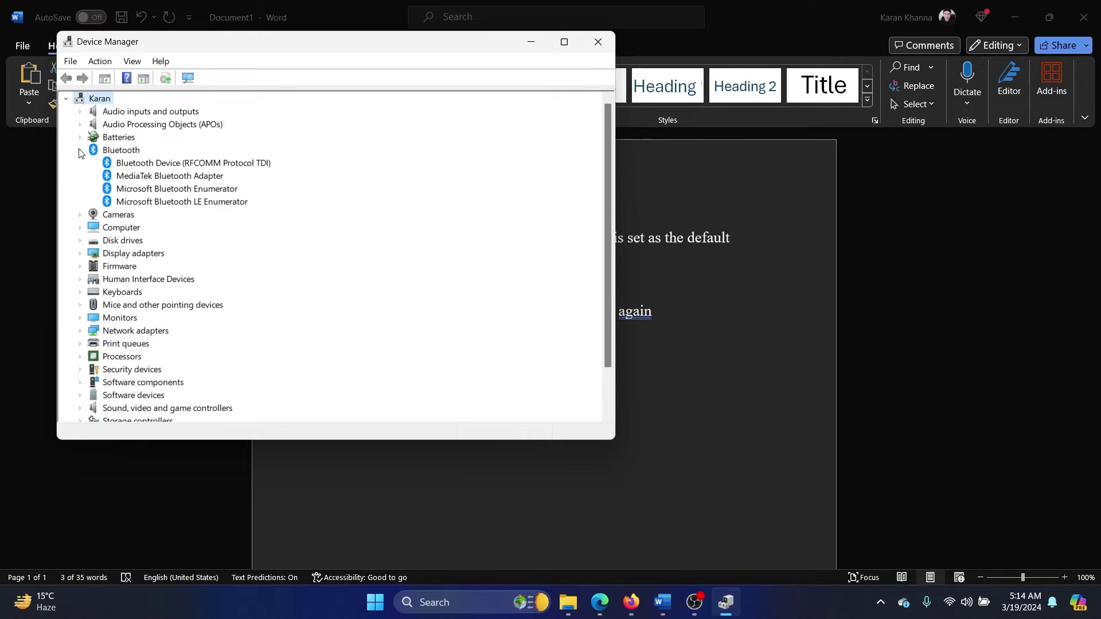
pyautogui.rightClick(162, 166)
pyautogui.click(189, 172)
pyautogui.click(305, 220)
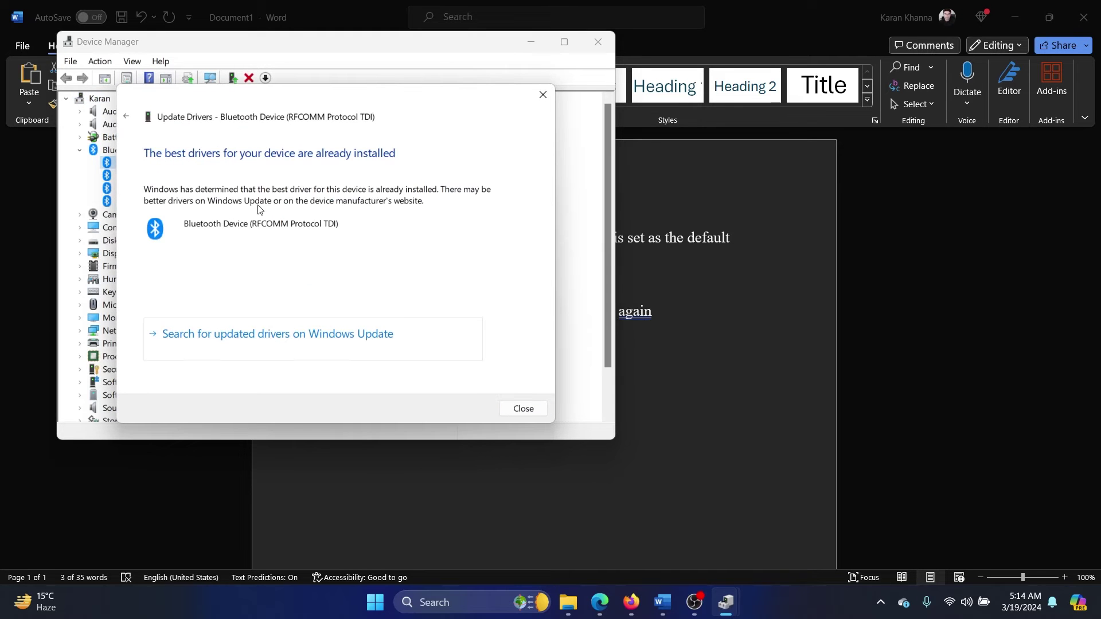
pyautogui.click(524, 409)
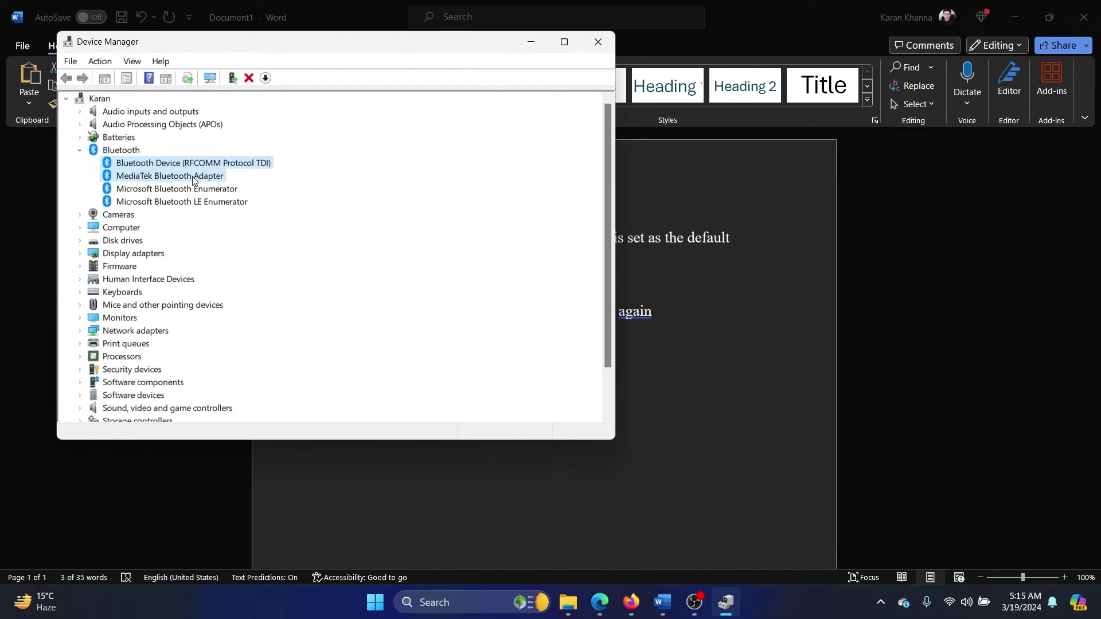
pyautogui.rightClick(193, 180)
pyautogui.click(247, 187)
pyautogui.click(355, 223)
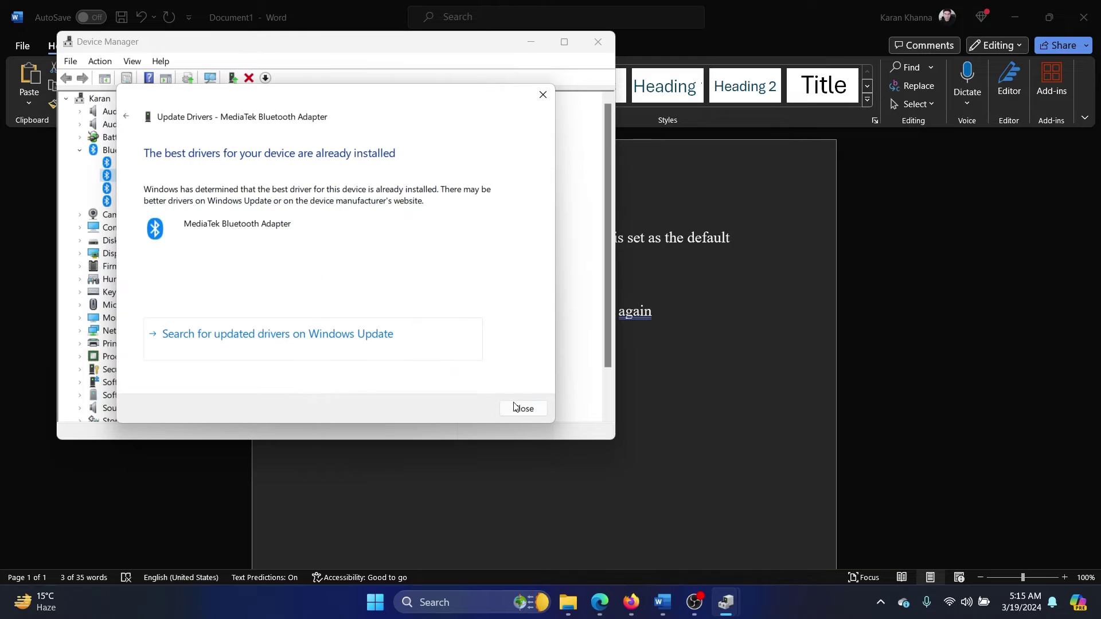
pyautogui.click(521, 409)
# Step: Start a driver update for the Microsoft Bluetooth Enumerator, then search drivers for the Bluetooth LE Enumerator
pyautogui.rightClick(191, 195)
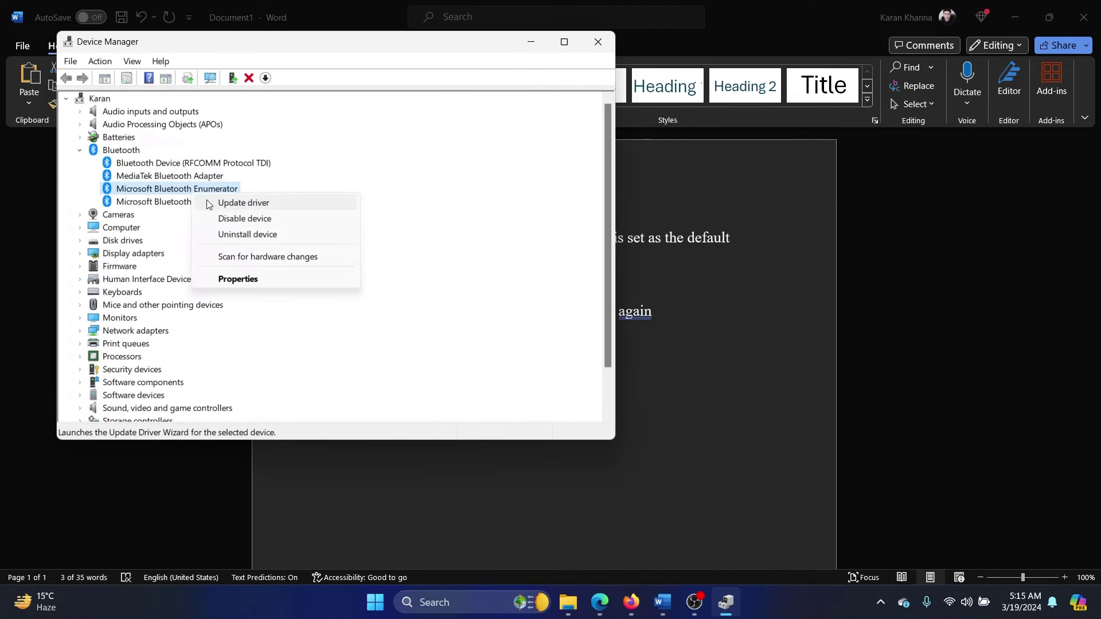
pyautogui.click(241, 204)
pyautogui.click(508, 400)
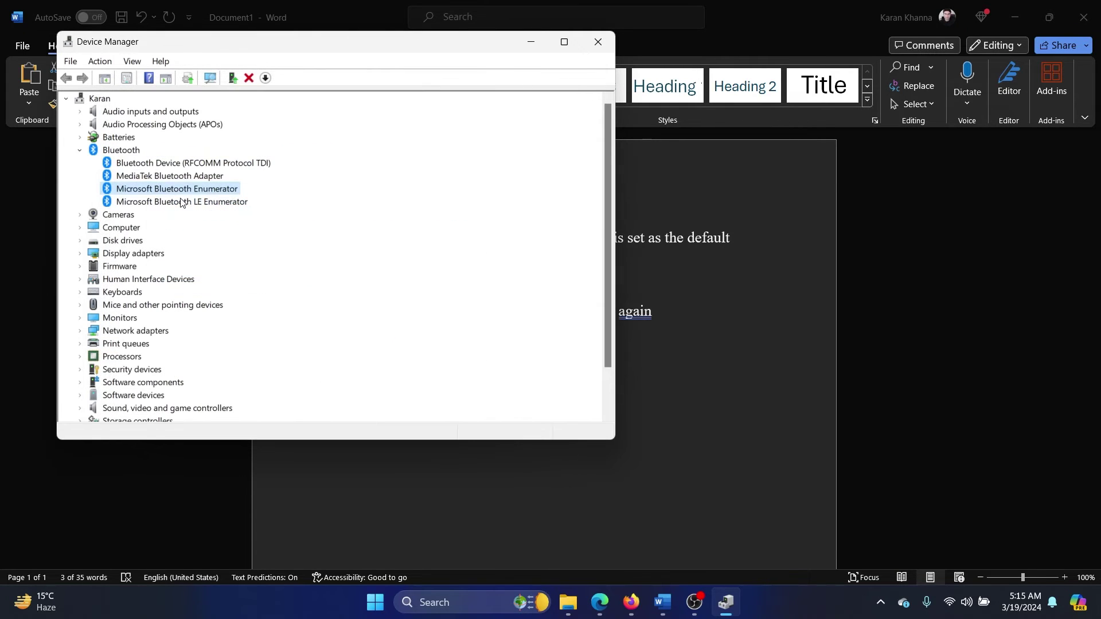
pyautogui.rightClick(195, 202)
pyautogui.click(244, 207)
pyautogui.click(326, 215)
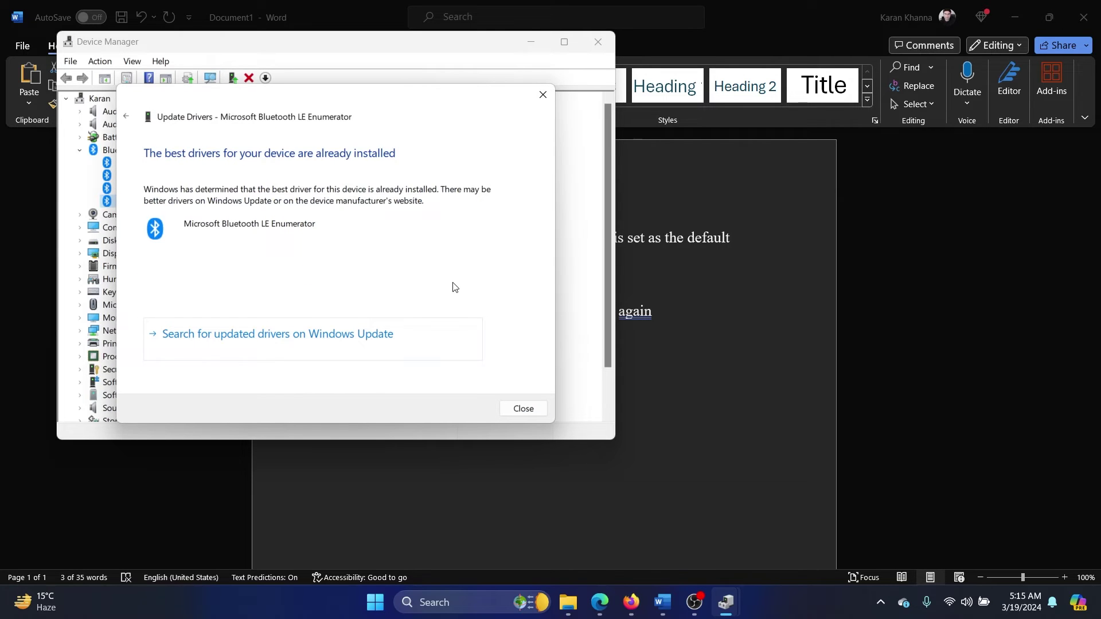
pyautogui.click(522, 409)
# Step: Close Device Manager and highlight the 'Uninstall the latest Windows Update' line in Word
pyautogui.click(597, 42)
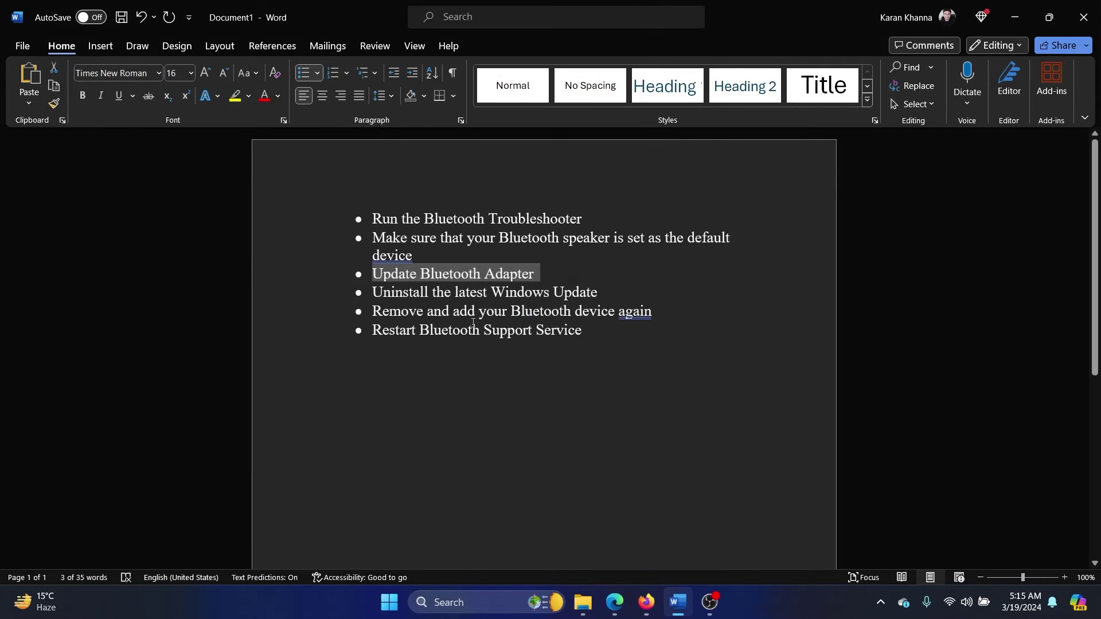
pyautogui.moveTo(386, 289); pyautogui.dragTo(614, 288)
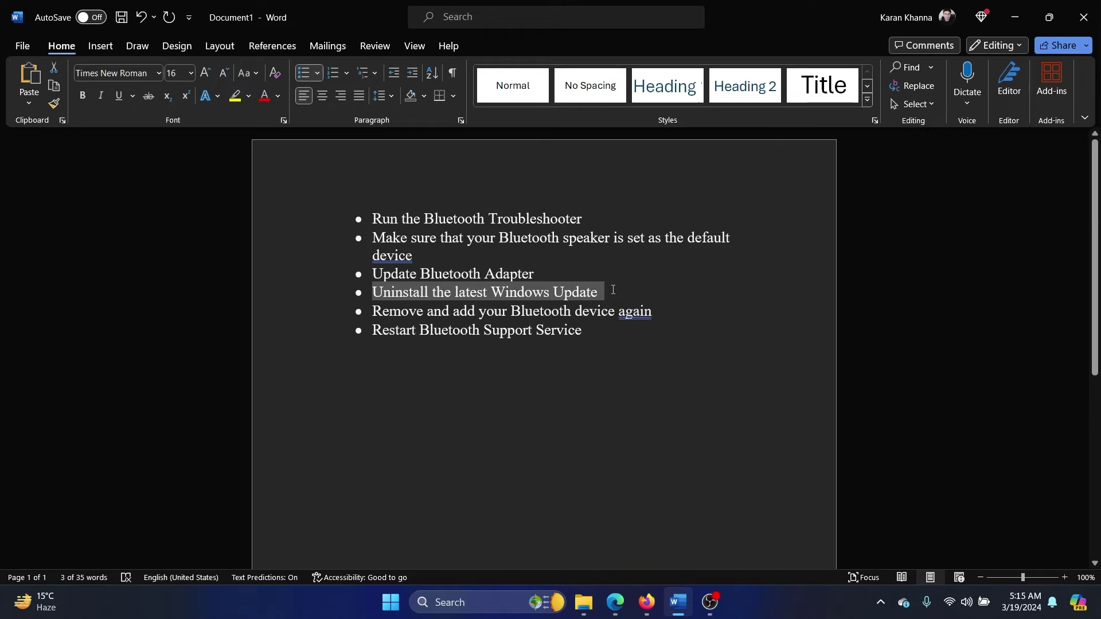
pyautogui.click(608, 398)
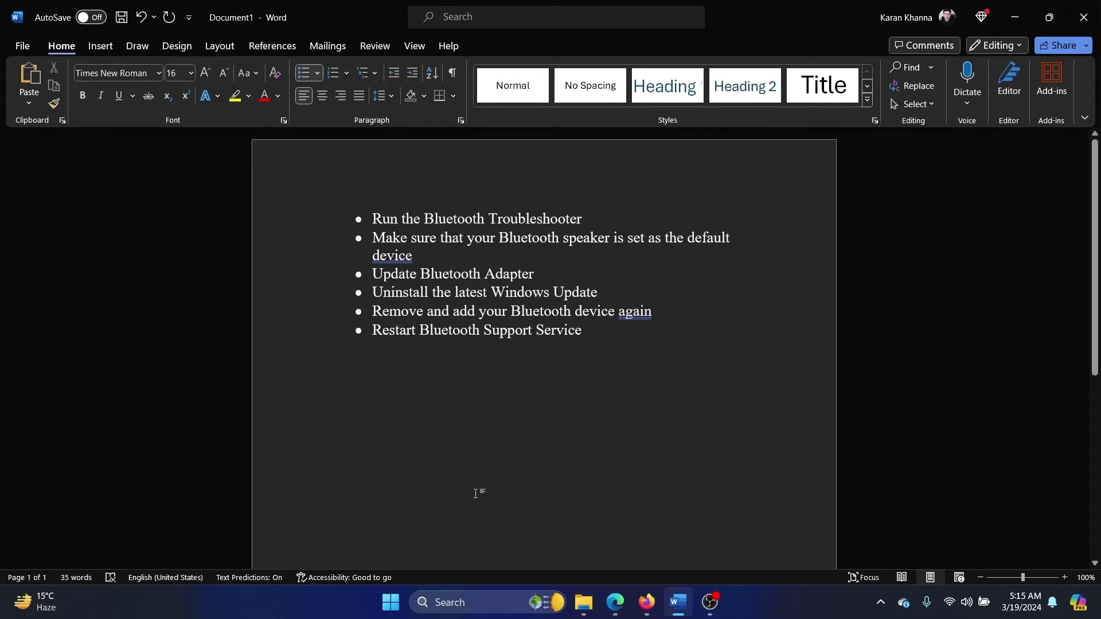
# Step: Open Settings and go to Windows Update > Update history > Uninstall updates
pyautogui.rightClick(390, 602)
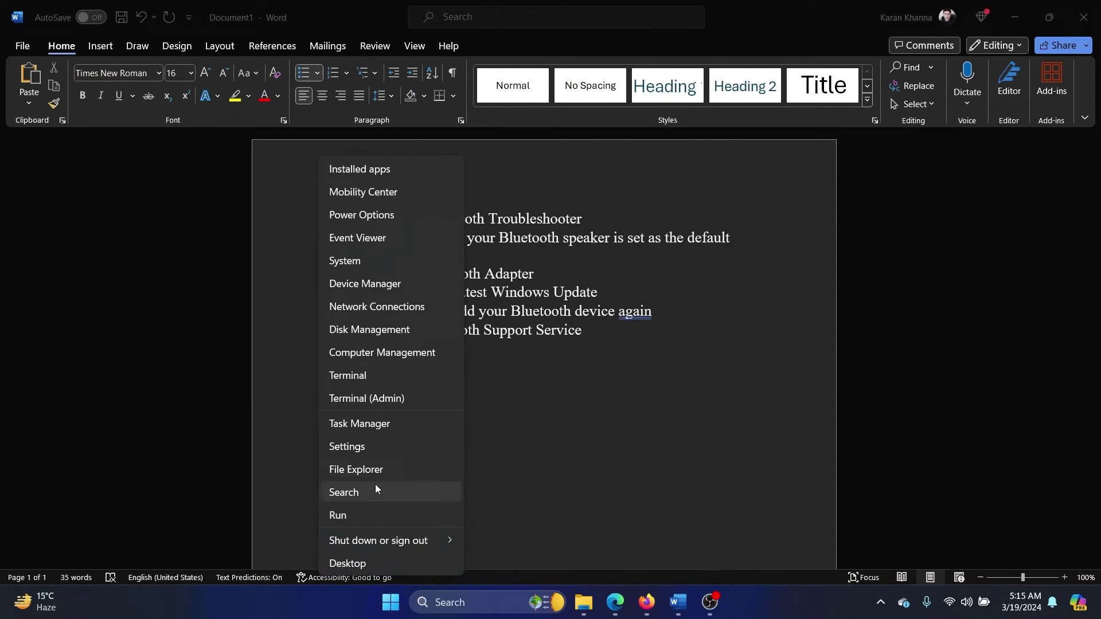
pyautogui.click(377, 447)
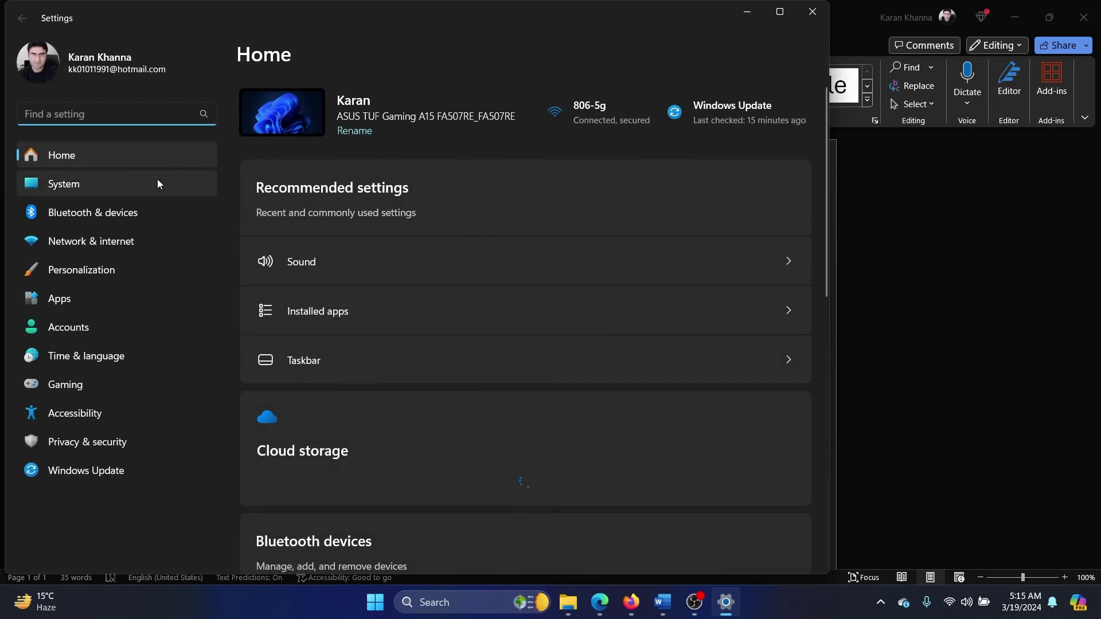
pyautogui.click(125, 466)
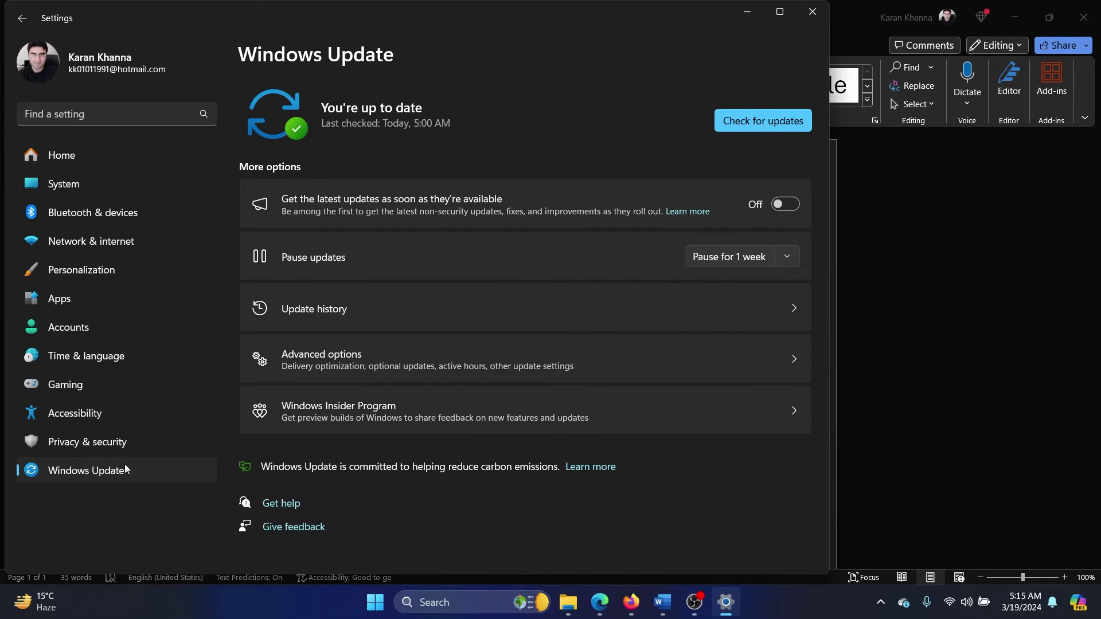
pyautogui.click(419, 317)
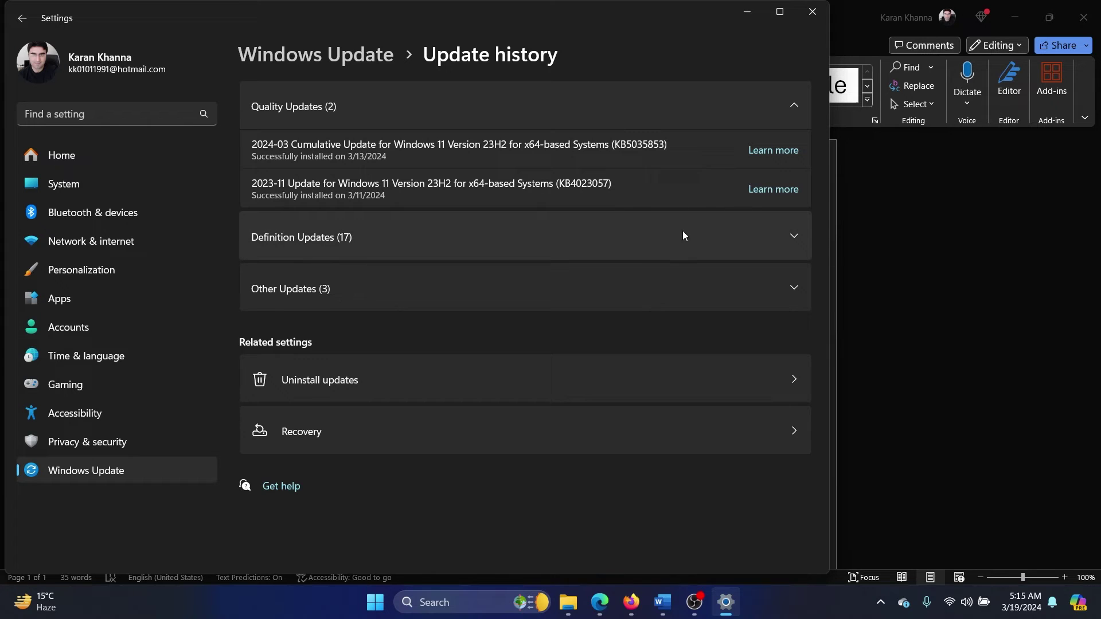
pyautogui.click(568, 384)
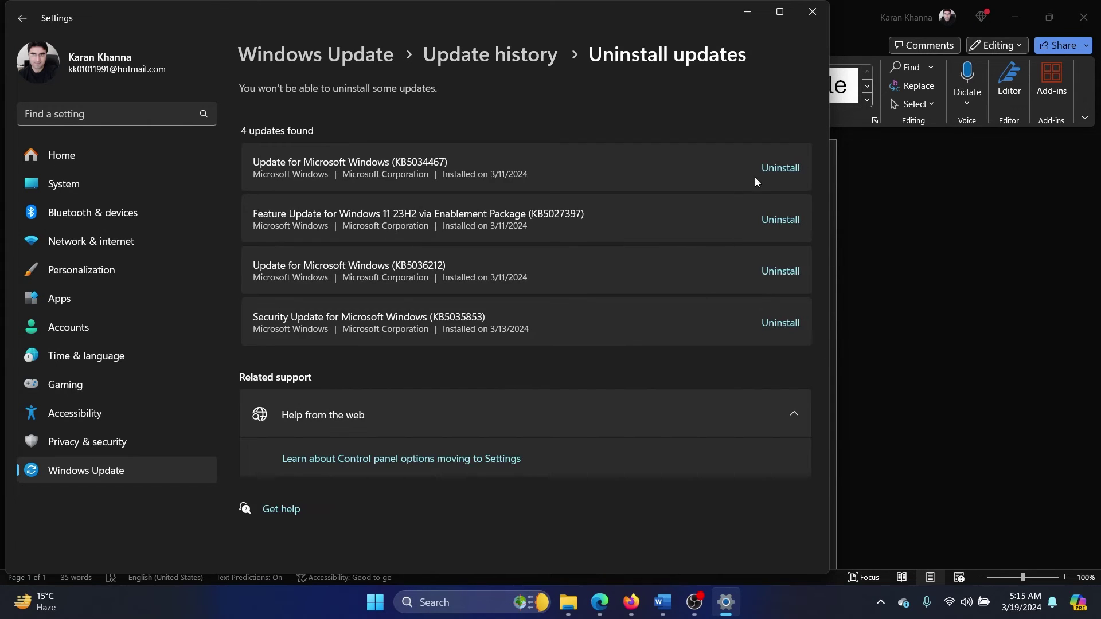
# Step: Uninstall update KB5034467, confirm, and return to the Word checklist
pyautogui.click(786, 168)
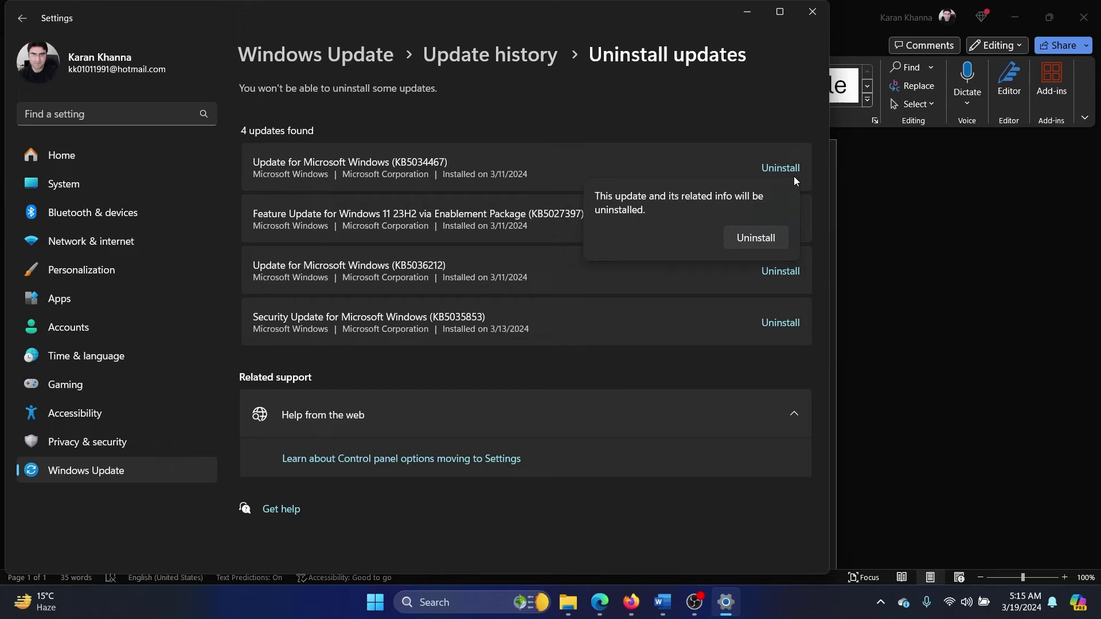
pyautogui.click(761, 238)
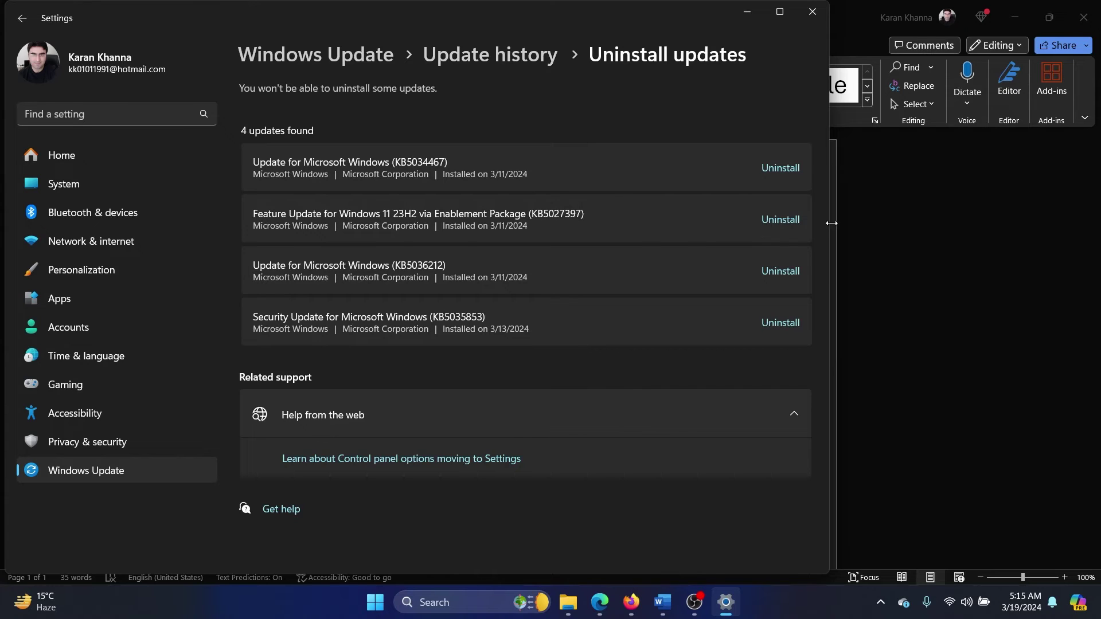
pyautogui.click(903, 267)
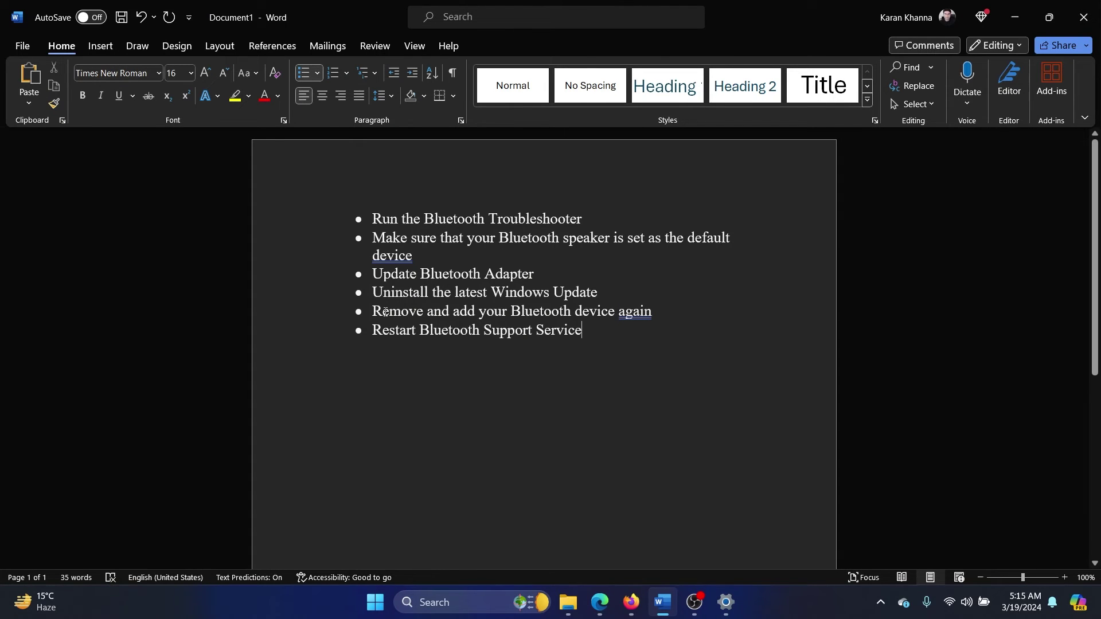
# Step: Highlight the 'Remove and add your Bluetooth device again' line and open Settings' Bluetooth & devices page
pyautogui.moveTo(382, 311); pyautogui.dragTo(666, 311)
pyautogui.click(707, 323)
pyautogui.rightClick(373, 612)
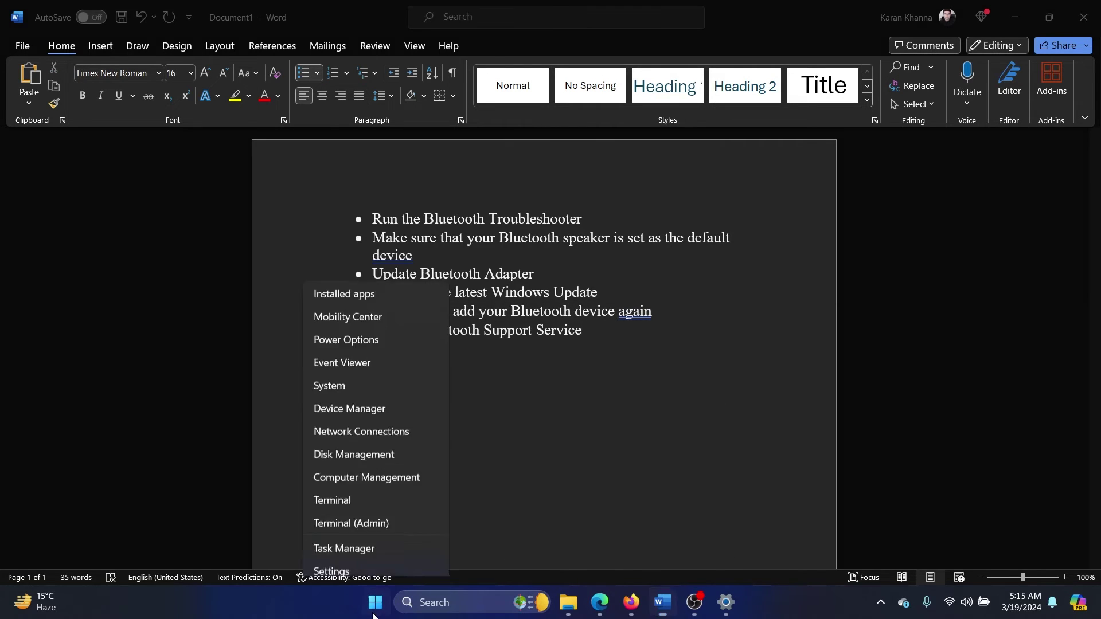
pyautogui.click(373, 452)
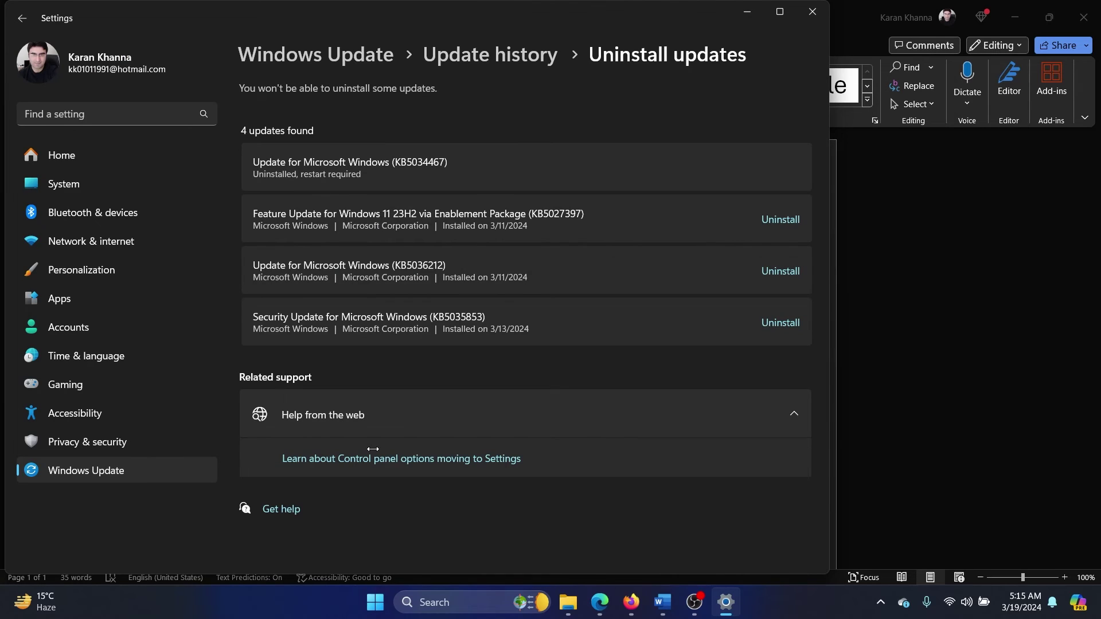
pyautogui.click(124, 214)
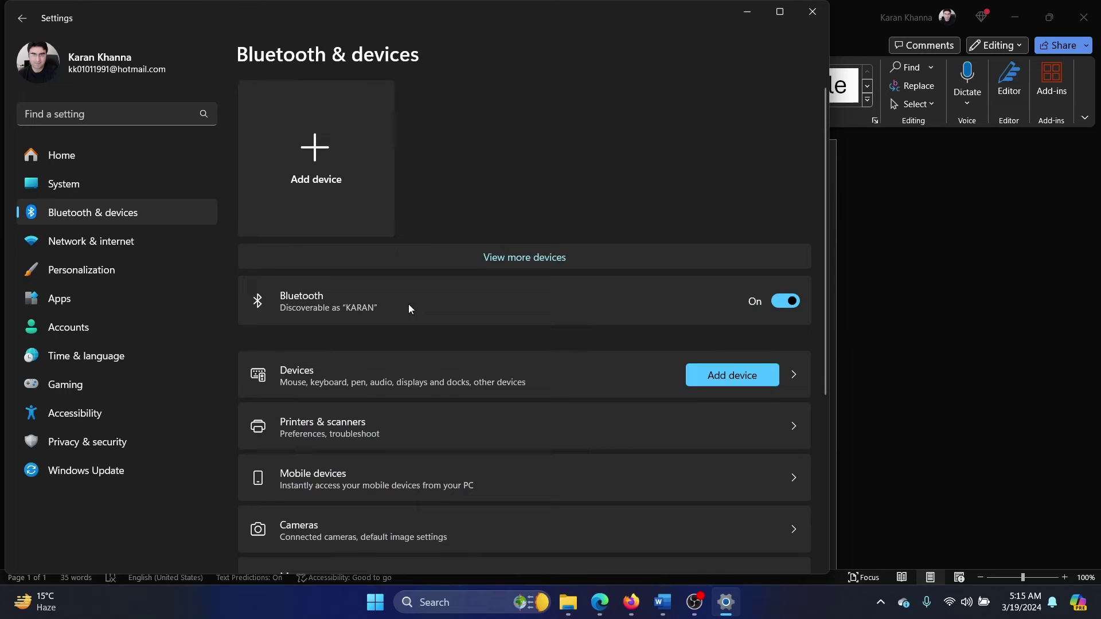
# Step: Start adding a Bluetooth device, then cancel the Add a device dialog
pyautogui.click(318, 149)
pyautogui.click(328, 166)
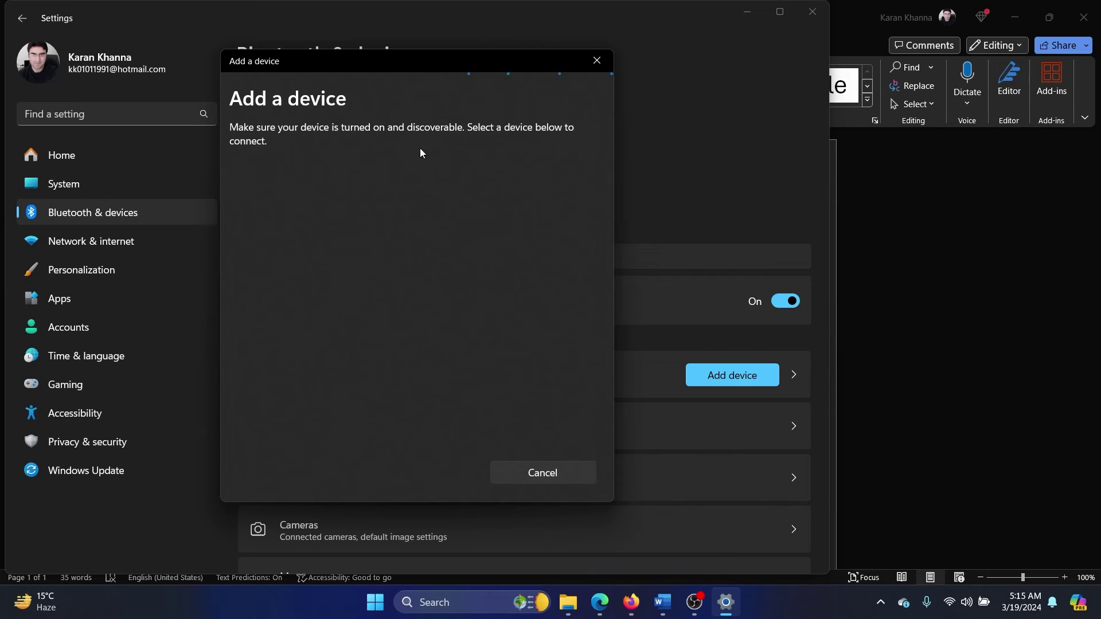
pyautogui.click(597, 60)
# Step: Close Settings, highlight the 'Restart Bluetooth Support Service' line, and open Services by searching 'ser'
pyautogui.click(812, 13)
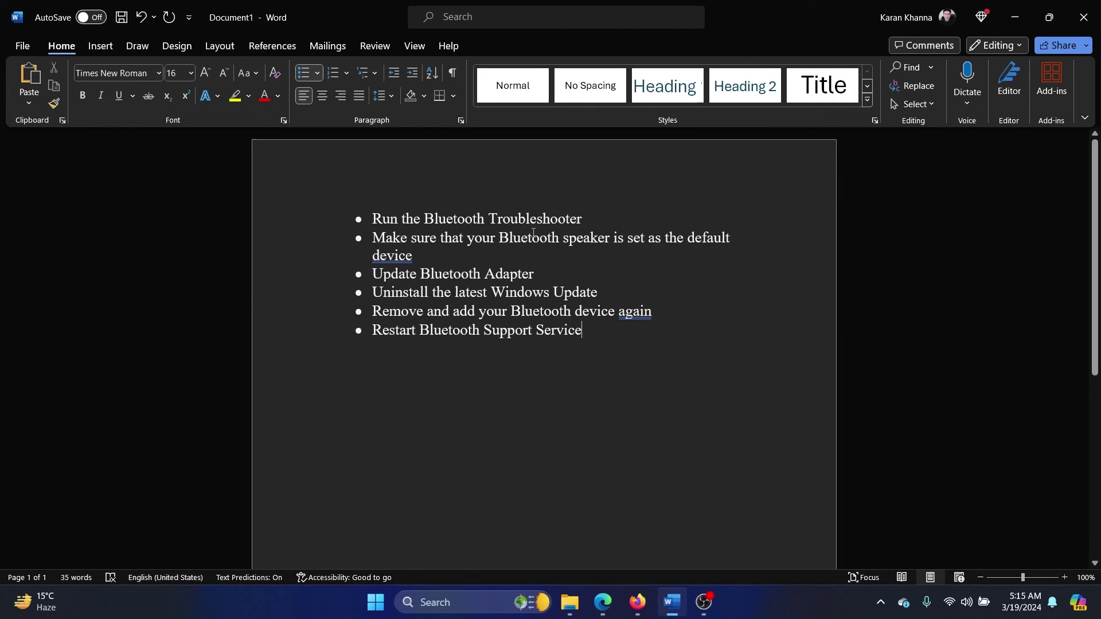
pyautogui.moveTo(389, 336); pyautogui.dragTo(585, 336)
pyautogui.click(568, 331)
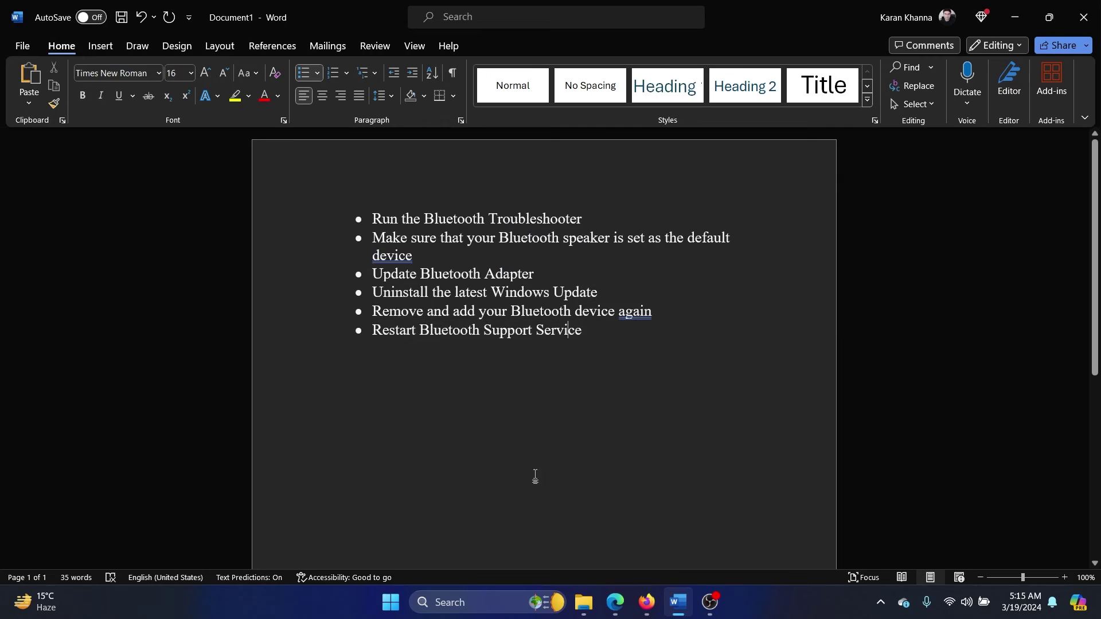
pyautogui.click(487, 602)
pyautogui.write('ser')
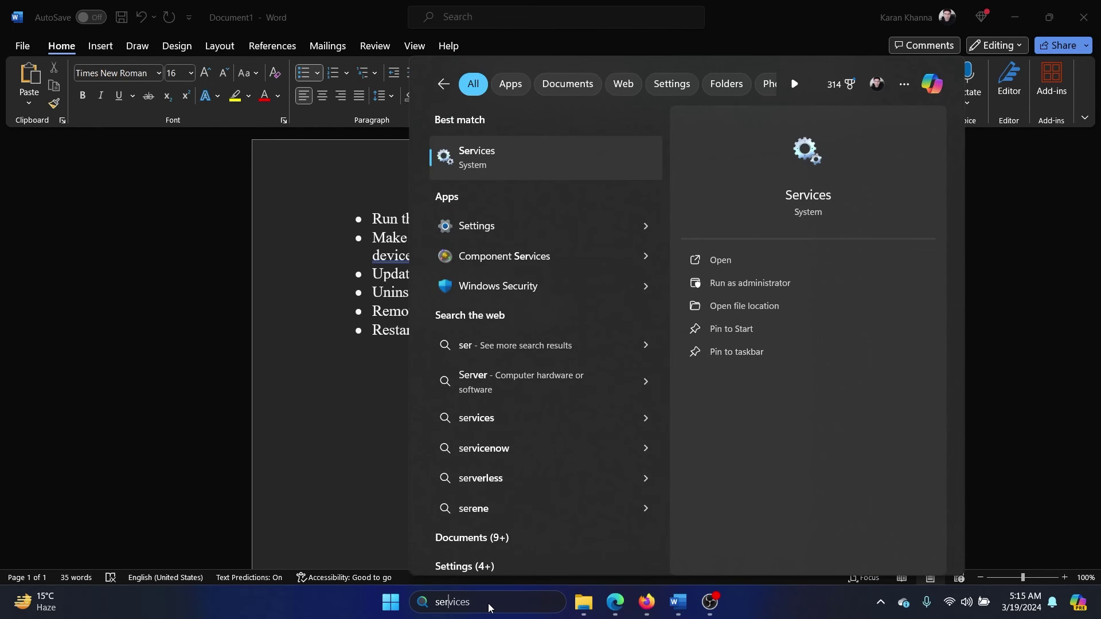
pyautogui.click(521, 159)
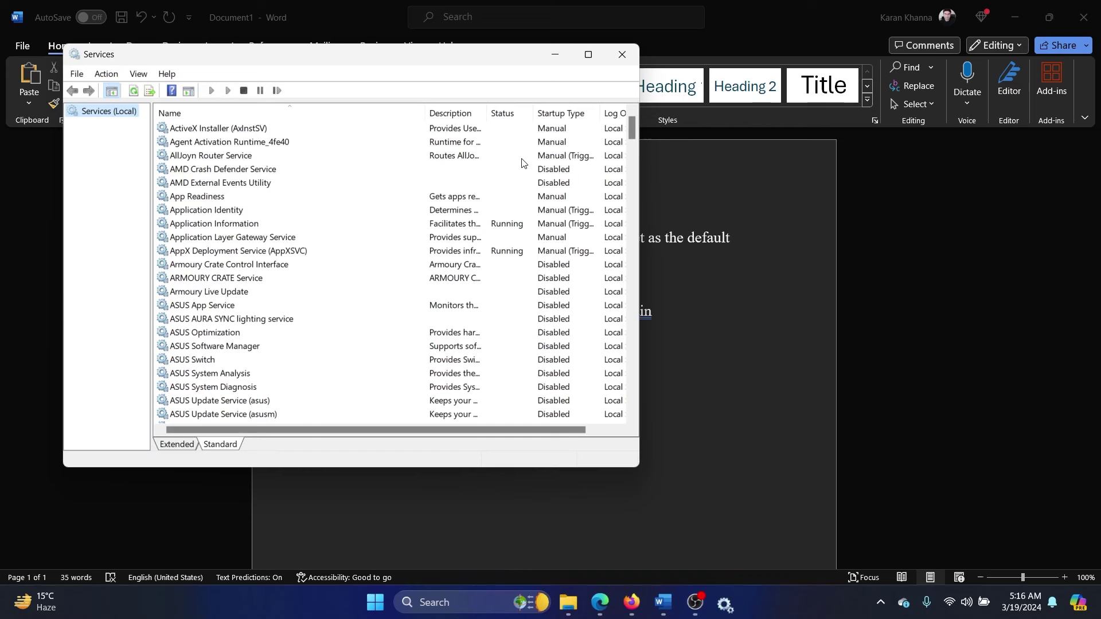
# Step: Check the Bluetooth Support Service properties, then restart the service from its context menu
pyautogui.moveTo(634, 133); pyautogui.dragTo(635, 155)
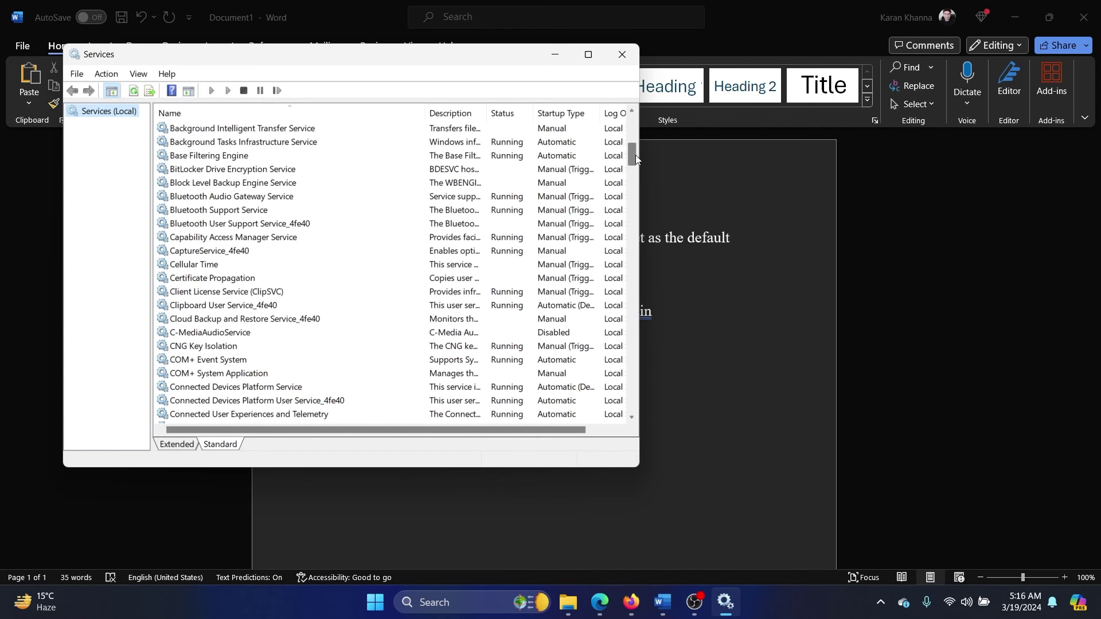
pyautogui.doubleClick(255, 211)
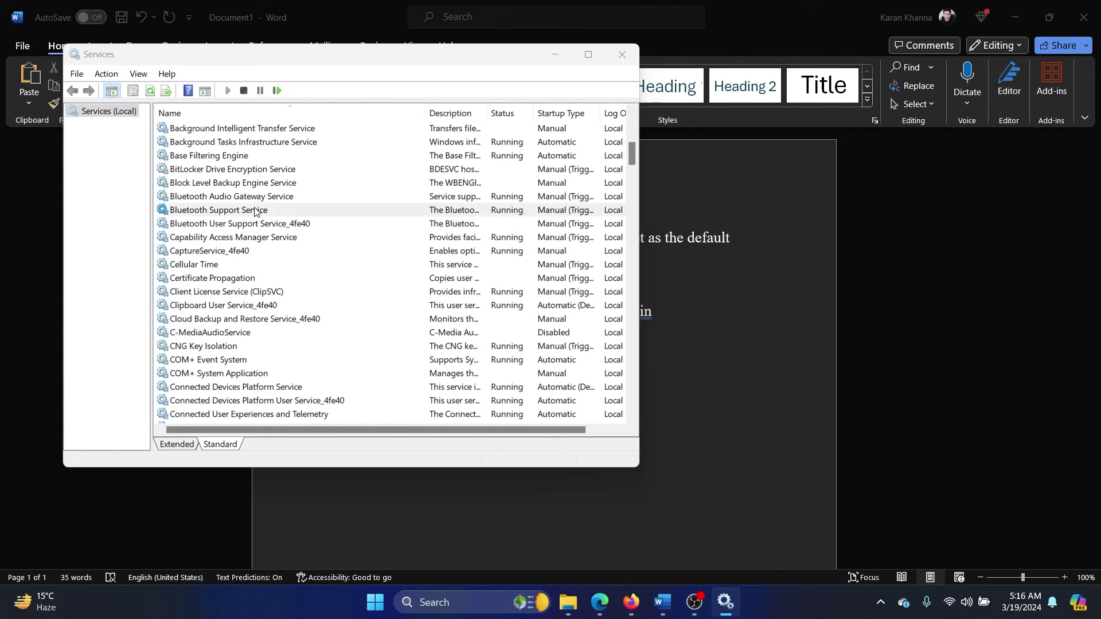
pyautogui.click(484, 99)
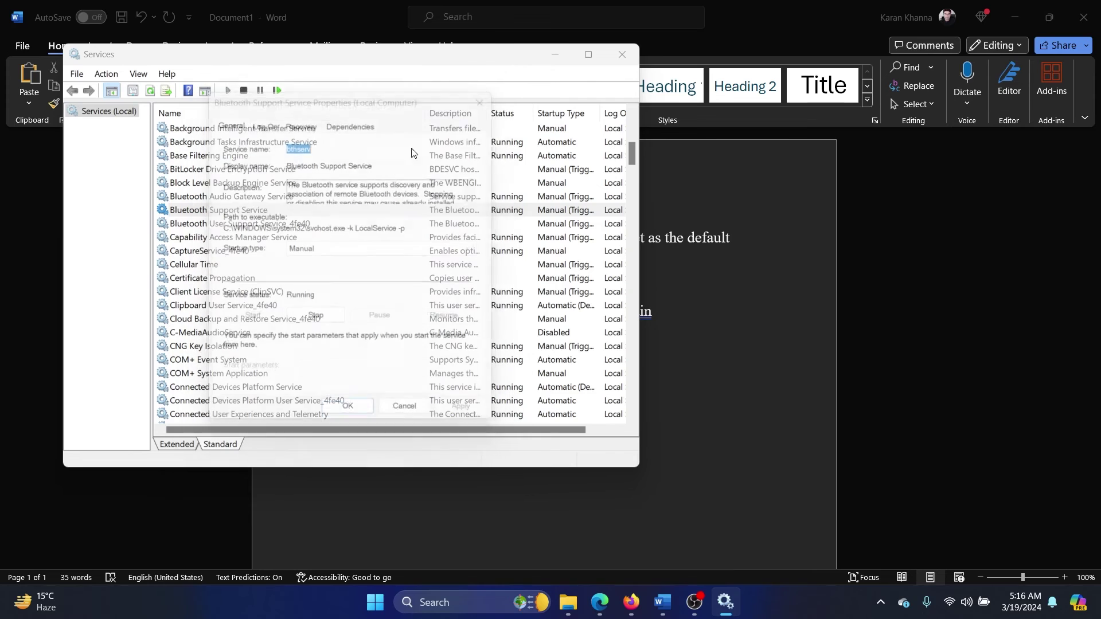
pyautogui.rightClick(258, 210)
pyautogui.click(315, 278)
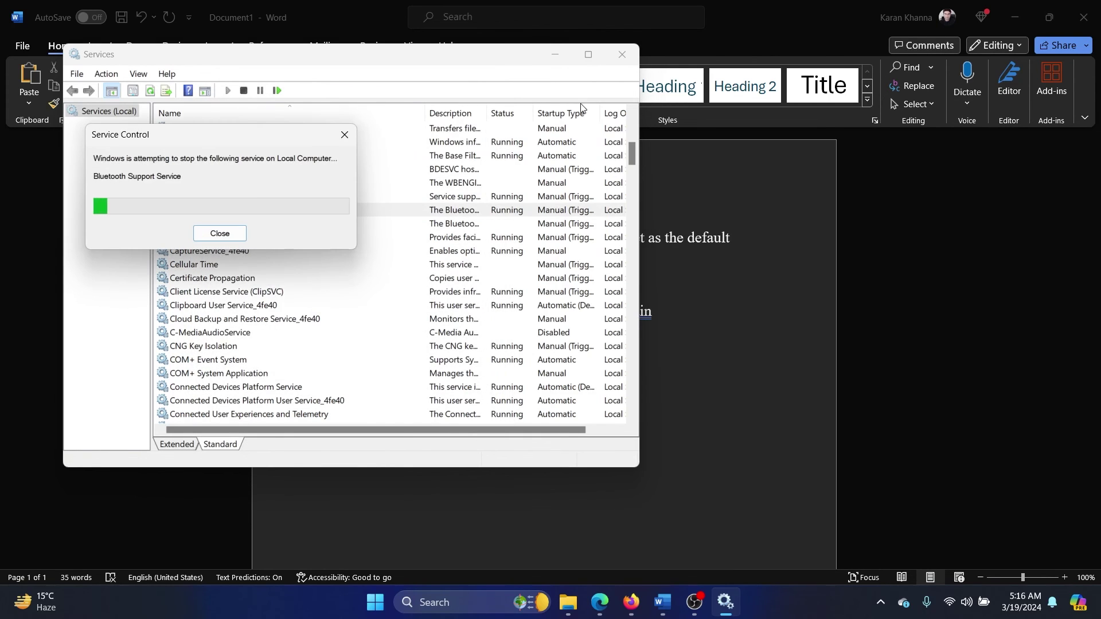
# Step: Bring Word forward, then switch to the GeekChamp article in Edge
pyautogui.click(731, 395)
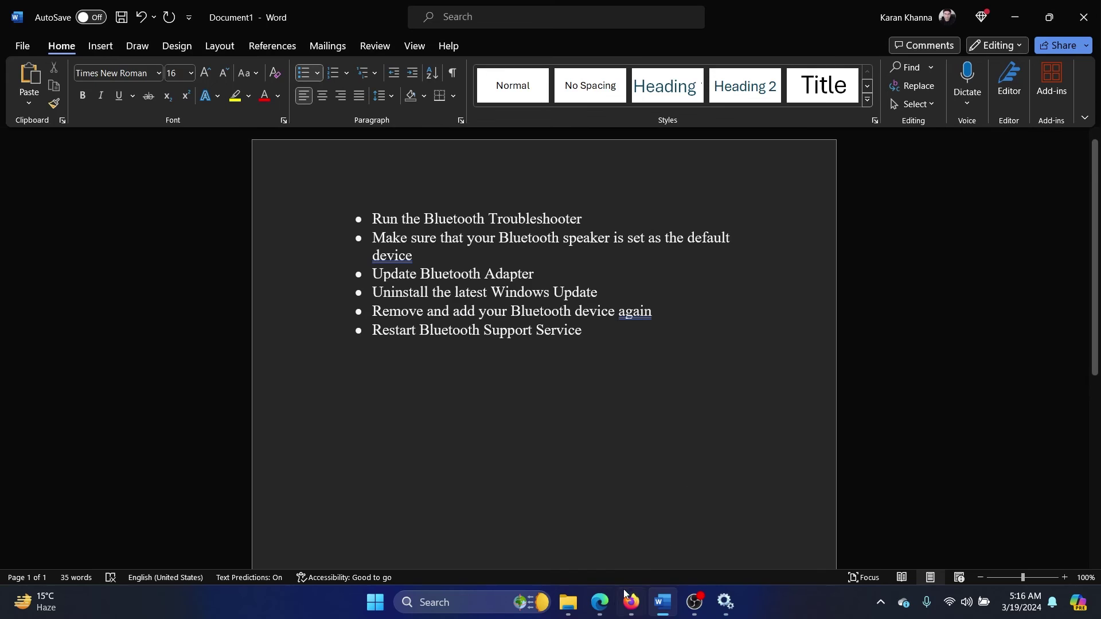
pyautogui.click(599, 602)
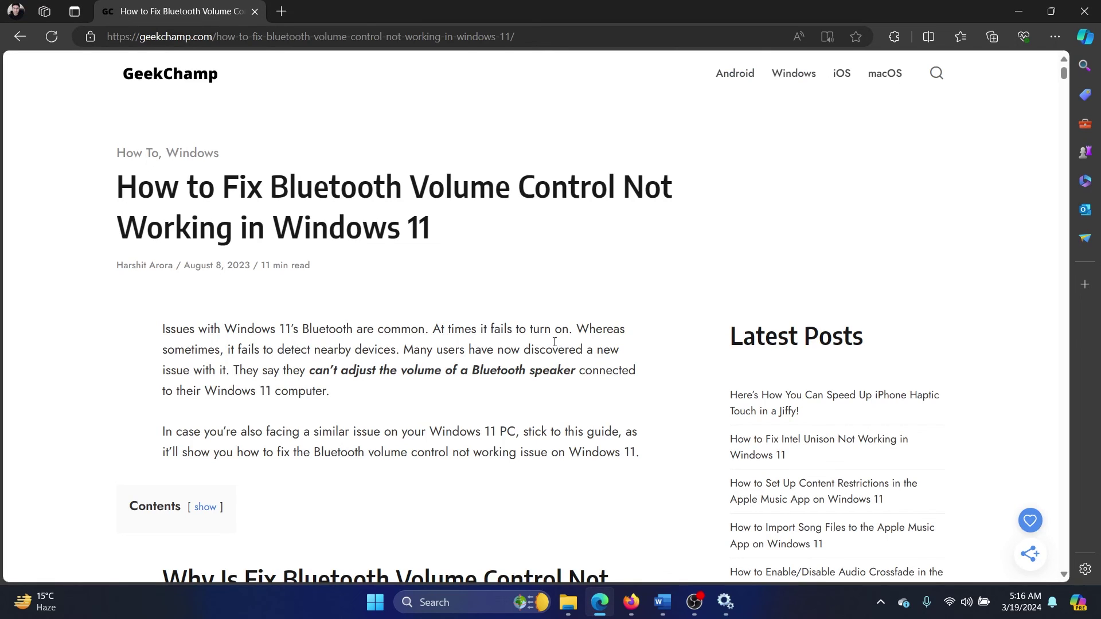